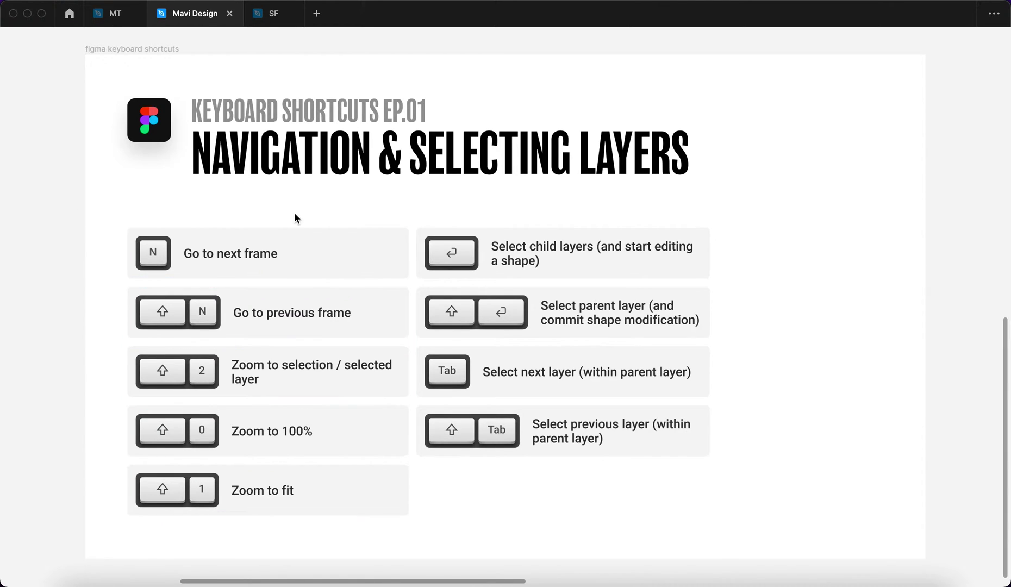
- Fit the canvas, jump through Frames 2–4 with N/Shift+N, and return to the shortcuts frame's title
key(shift+1)
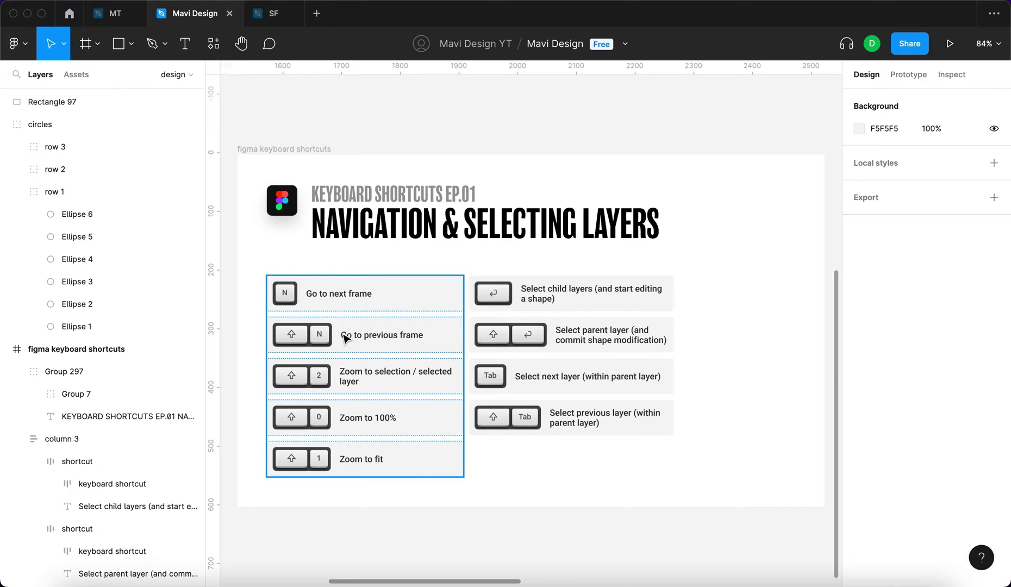
key(n)
key(n)
key(n)
key(n)
key(shift+n)
key(shift+n)
key(shift+n)
key(shift+n)
key(shift+n)
key(shift+n)
key(shift+n)
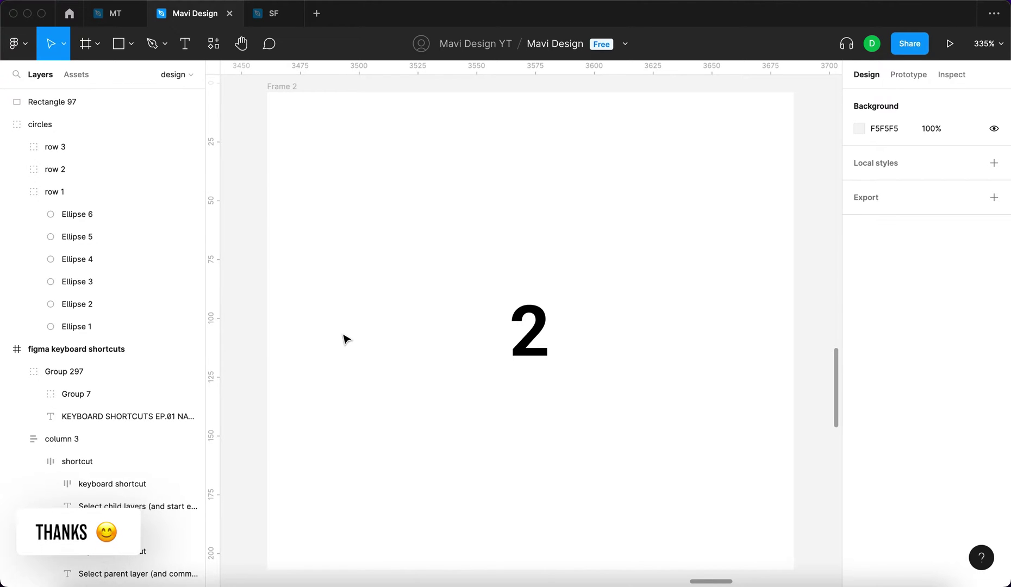
key(n)
key(n)
key(n)
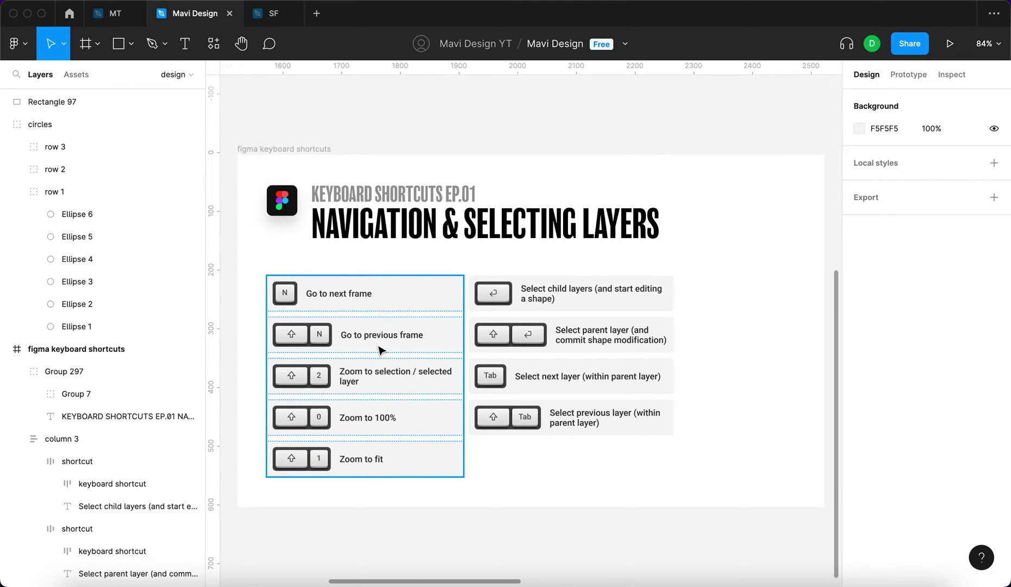
double_click(535, 231)
- Deselect the title text, then select all top-level layers with Cmd+A
click(538, 136)
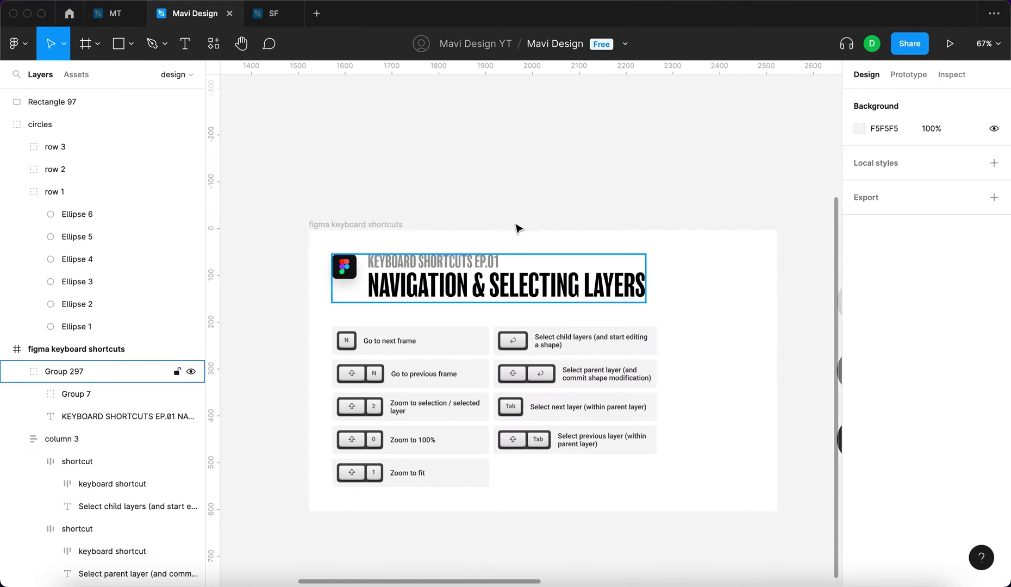
key(super+a)
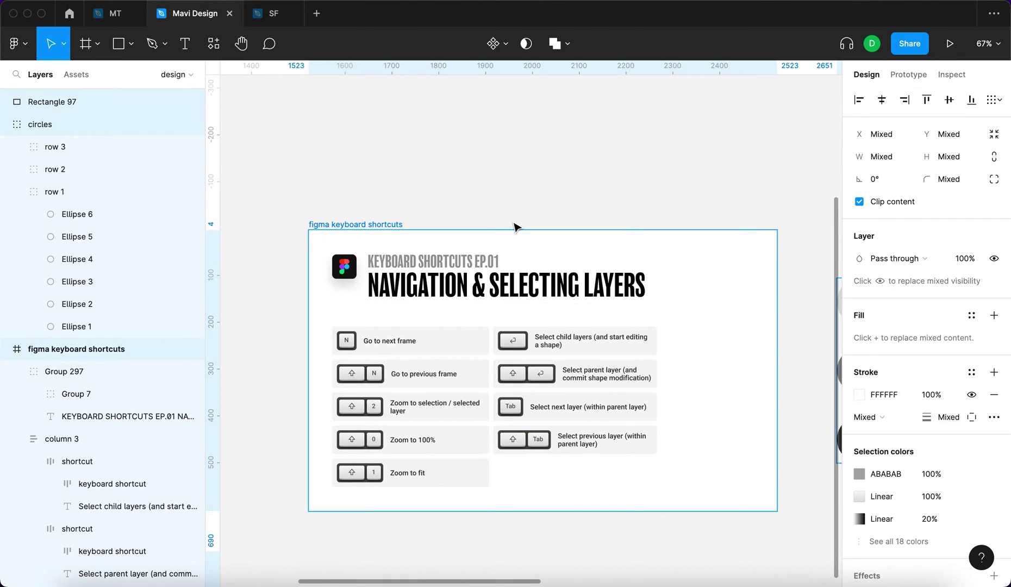
- Tab through the frame layers to Frame 4, zoom to it, then deselect and pan around
key(Tab)
key(Tab)
key(Tab)
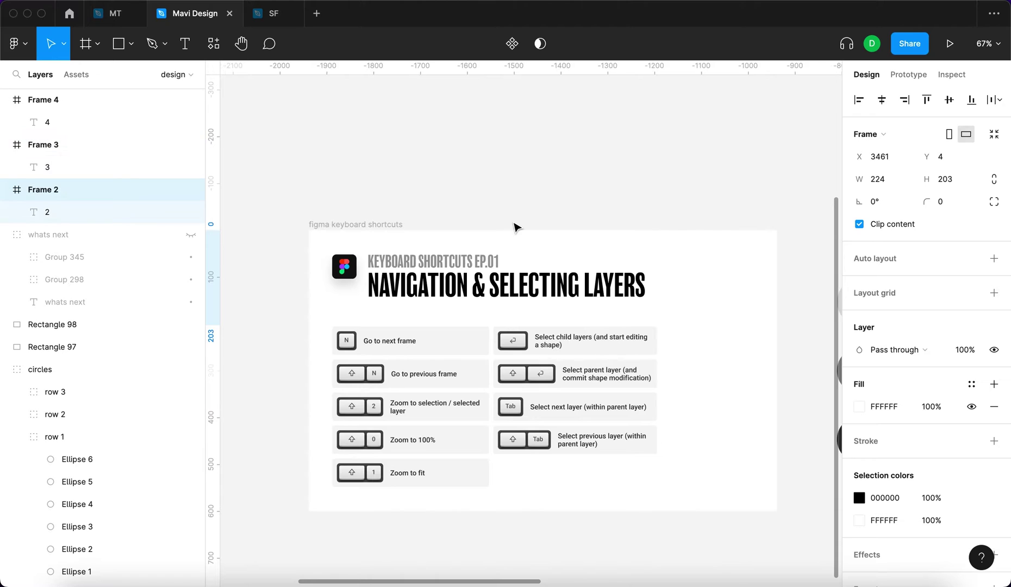
key(shift+2)
key(Tab)
key(Tab)
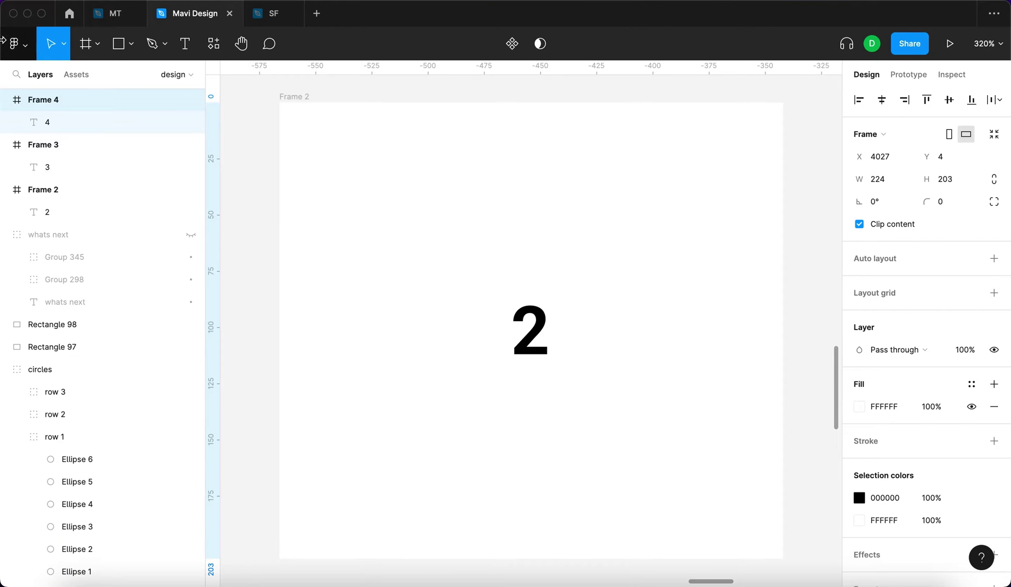
key(shift+2)
click(250, 226)
scroll(253, 229, down, 10)
scroll(251, 228, left, 15)
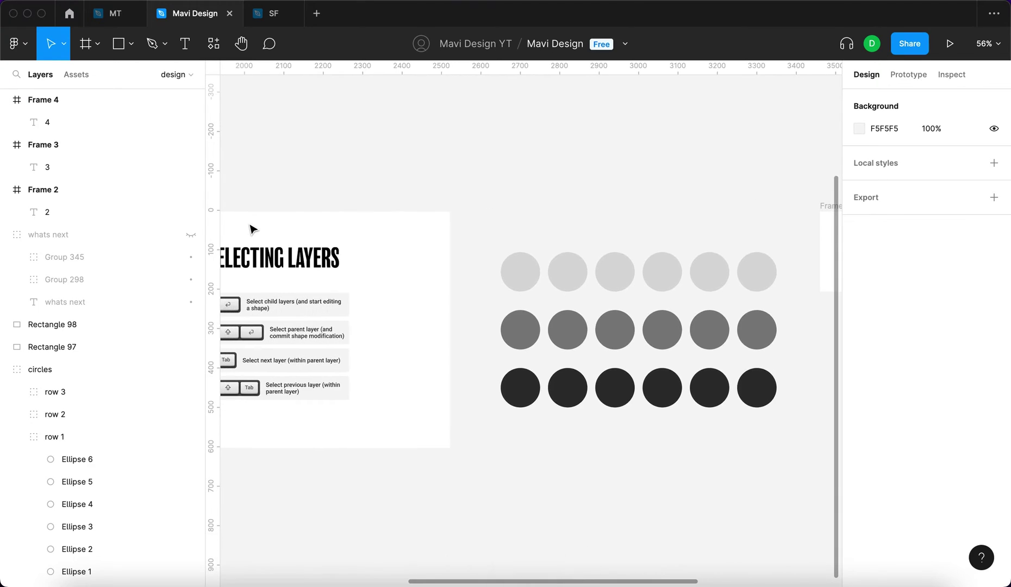
scroll(382, 213, down, 3)
scroll(382, 214, down, 4)
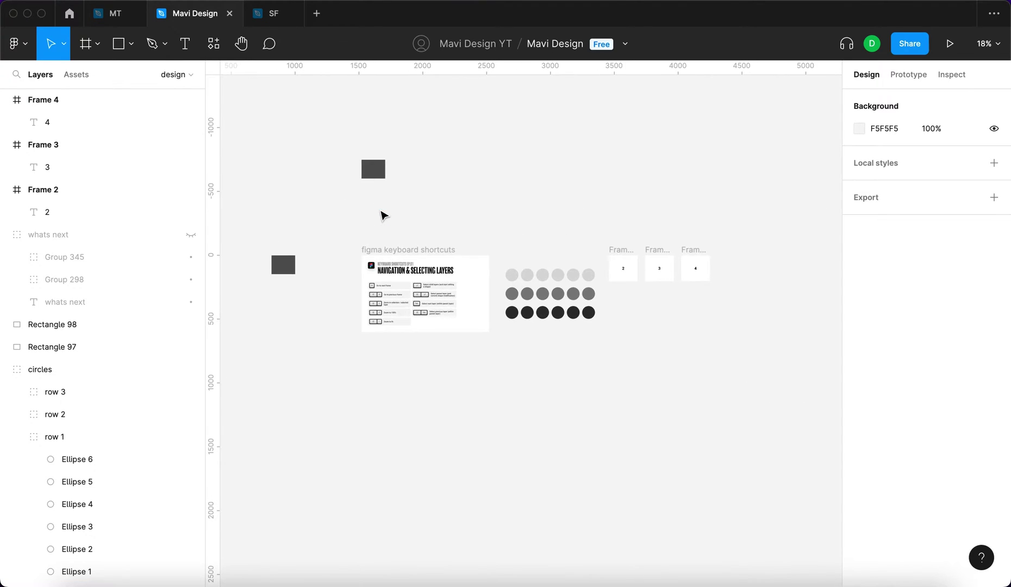
- Select all, Tab through sibling layers, and cycle frames with N/Shift+N back to the shortcuts frame
key(super+a)
key(Tab)
key(Tab)
key(Tab)
key(Tab)
key(Tab)
key(Tab)
key(Tab)
key(Tab)
key(Tab)
key(Tab)
key(Tab)
key(Tab)
key(Tab)
key(Tab)
key(Tab)
key(Tab)
key(Tab)
key(Tab)
key(Tab)
key(Tab)
key(Tab)
key(Tab)
key(Tab)
key(Tab)
key(Tab)
key(Tab)
key(Tab)
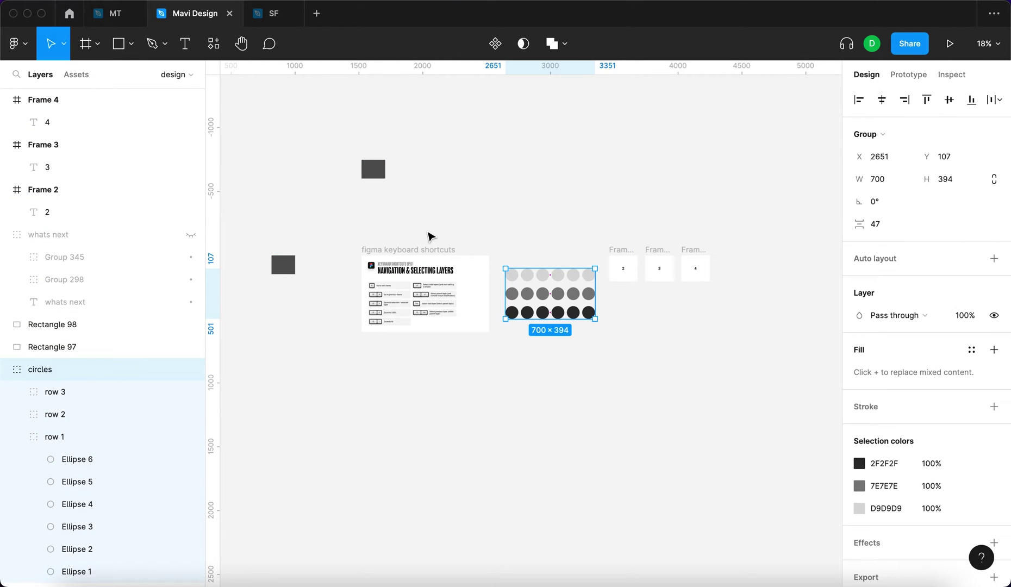
key(n)
key(n)
key(n)
key(n)
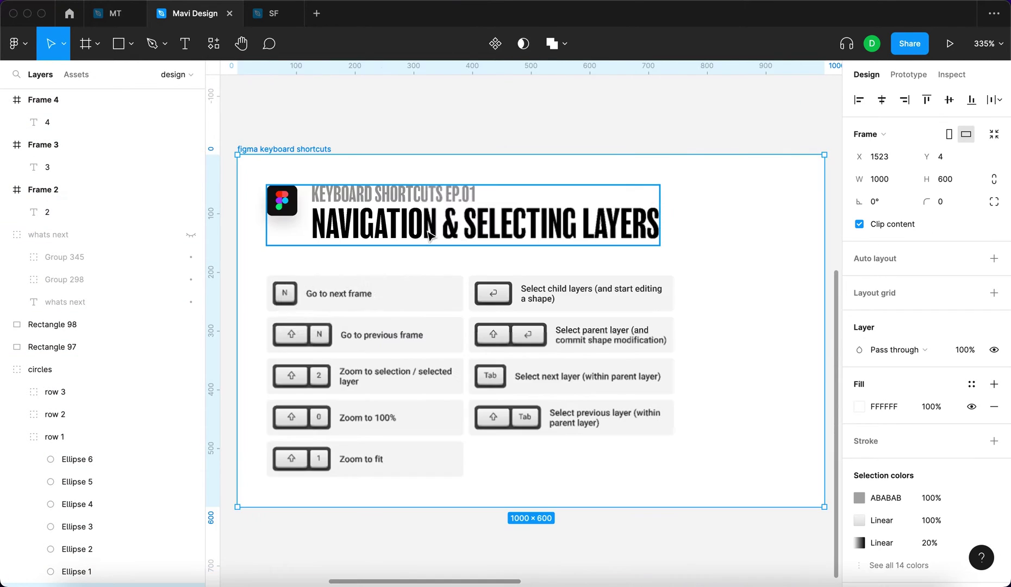
key(shift+n)
key(shift+n)
key(shift+n)
key(shift+n)
key(shift+n)
key(shift+n)
key(shift+n)
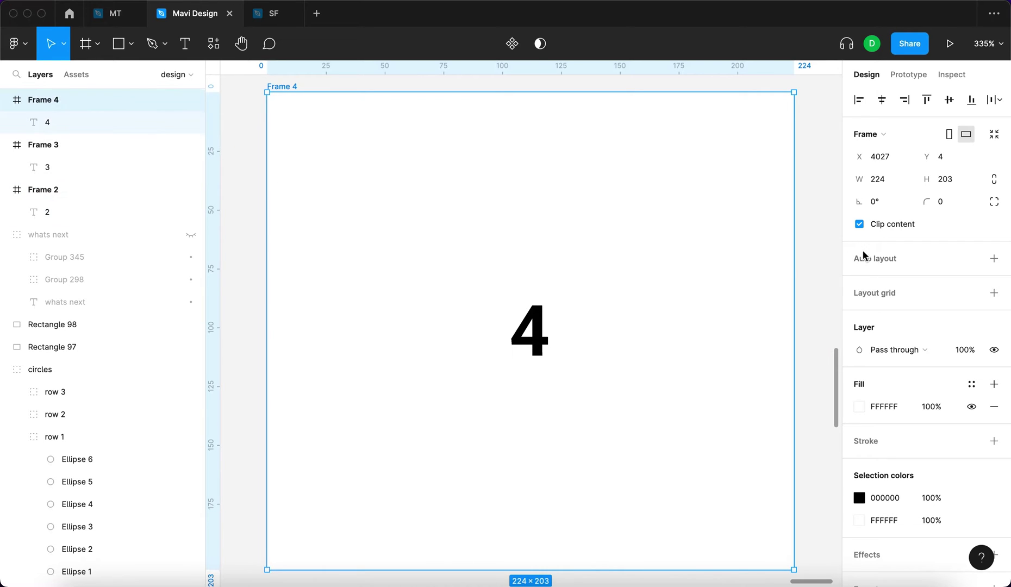
click(817, 243)
key(shift+n)
key(shift+n)
key(shift+n)
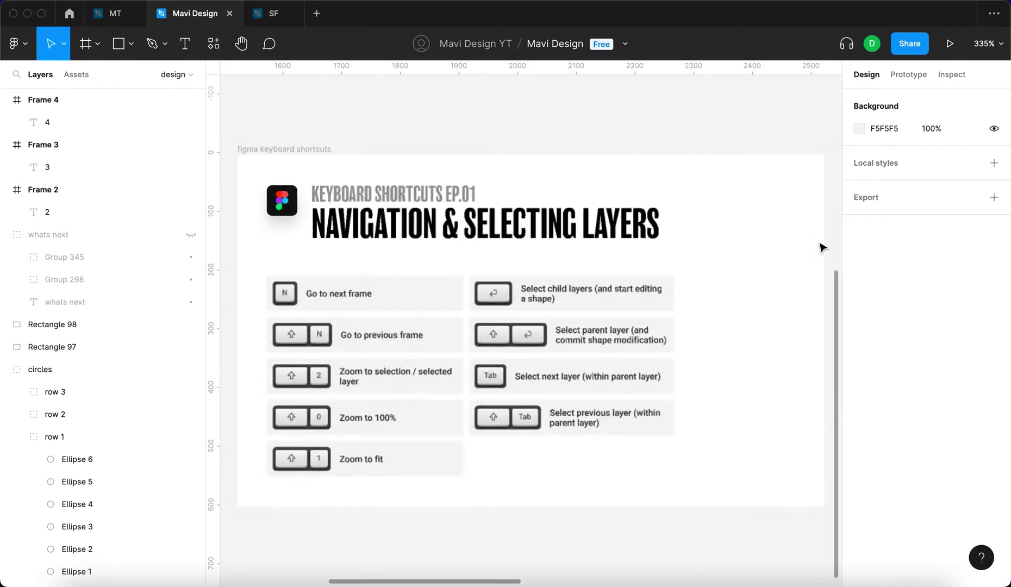
key(shift+n)
key(shift+n)
key(shift+n)
key(shift+n)
key(shift+n)
key(shift+n)
key(shift+n)
key(shift+n)
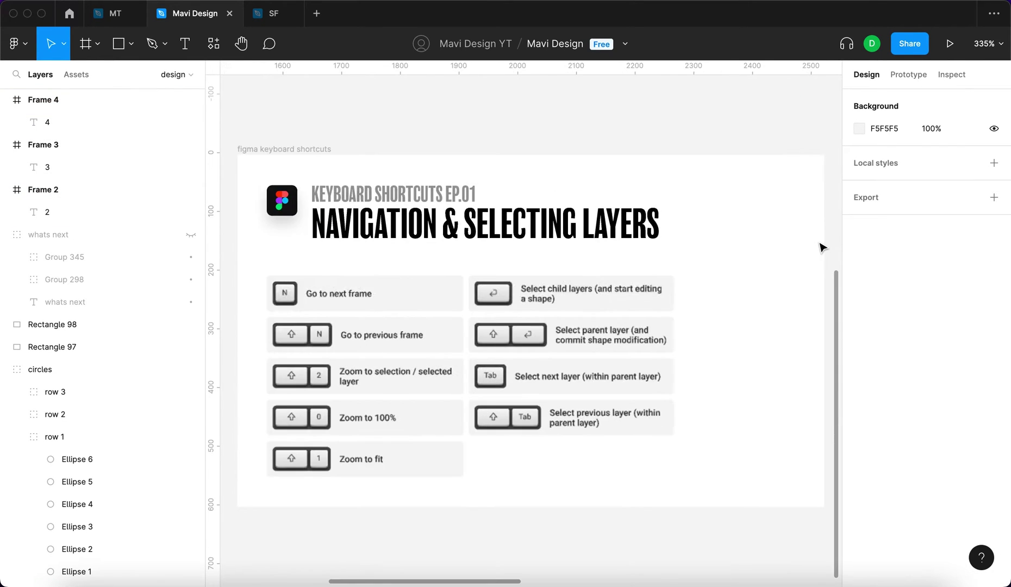
click(292, 288)
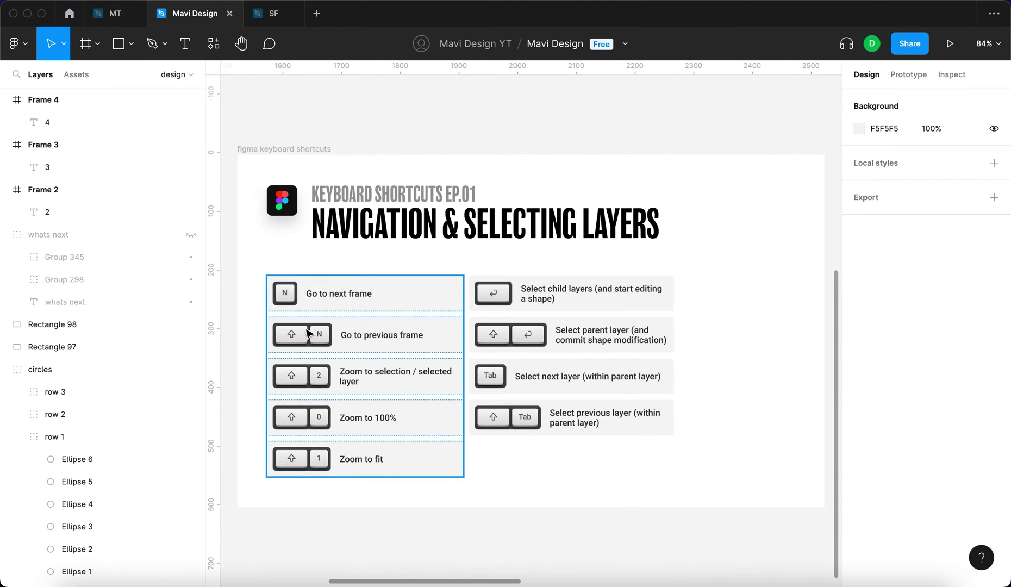
key(Tab)
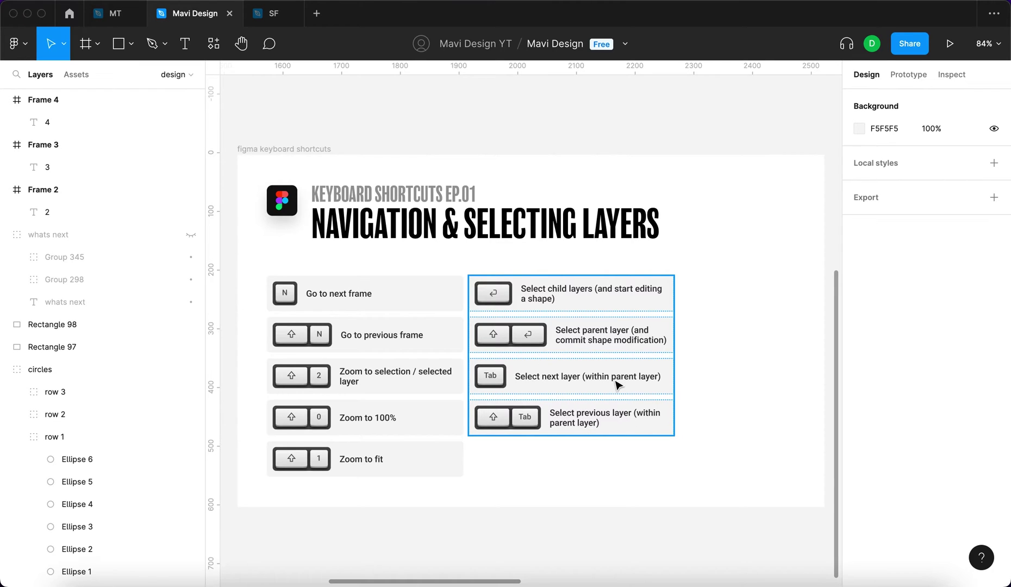
click(322, 289)
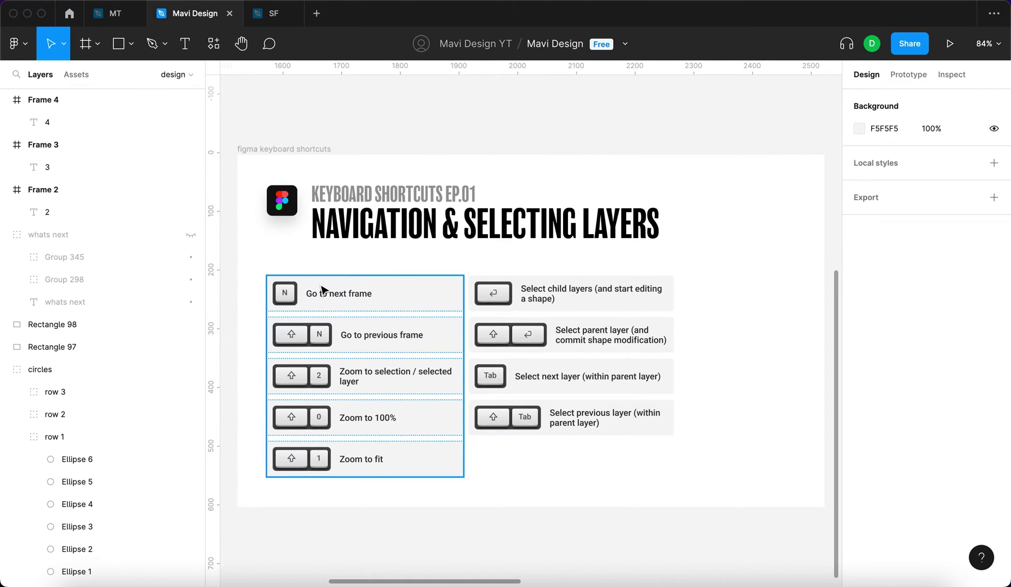
click(471, 140)
click(340, 403)
click(473, 143)
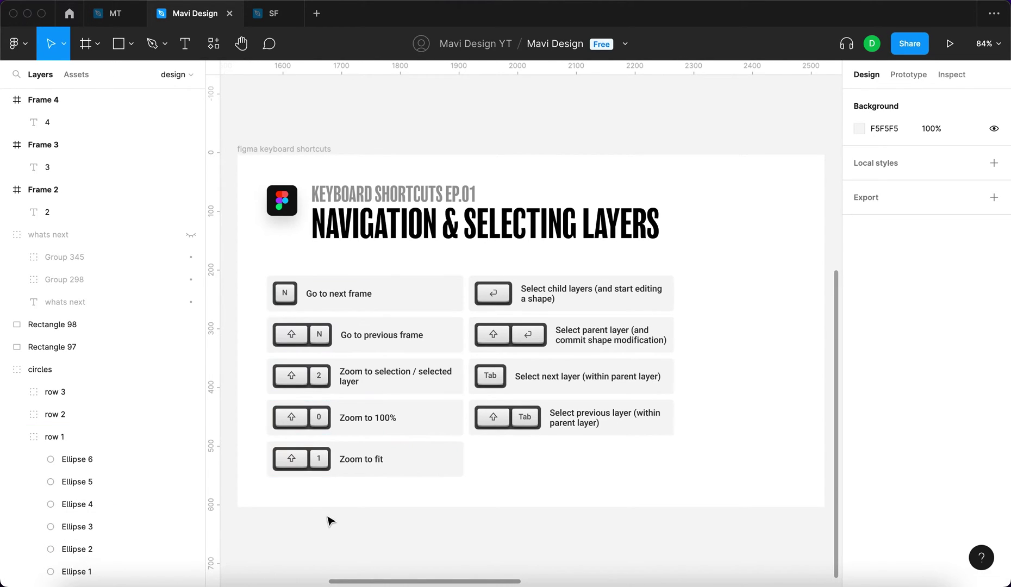
key(shift+1)
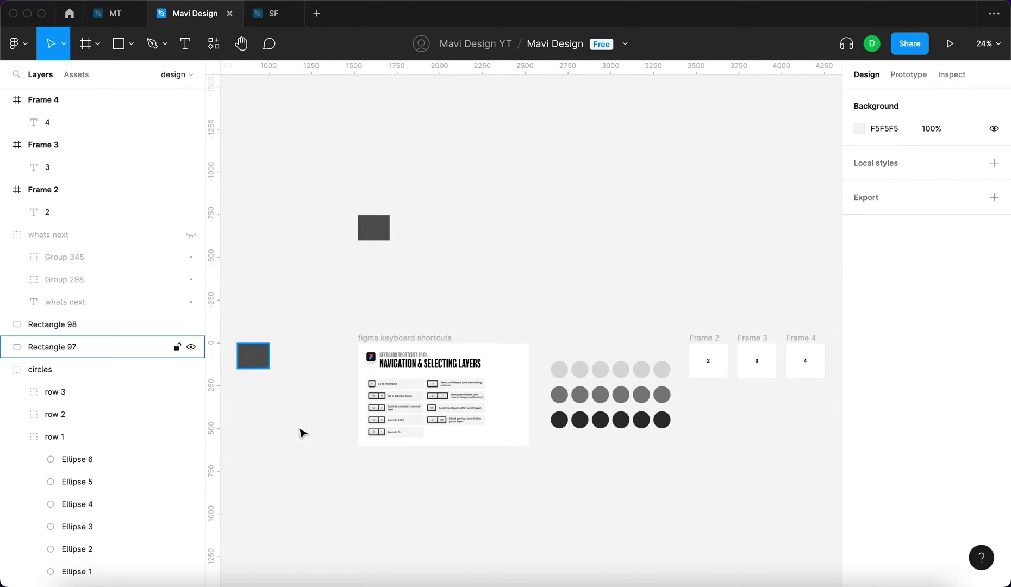
- Fit the canvas, then select the 1000 × 600 shortcuts frame and zoom to it
key(shift+1)
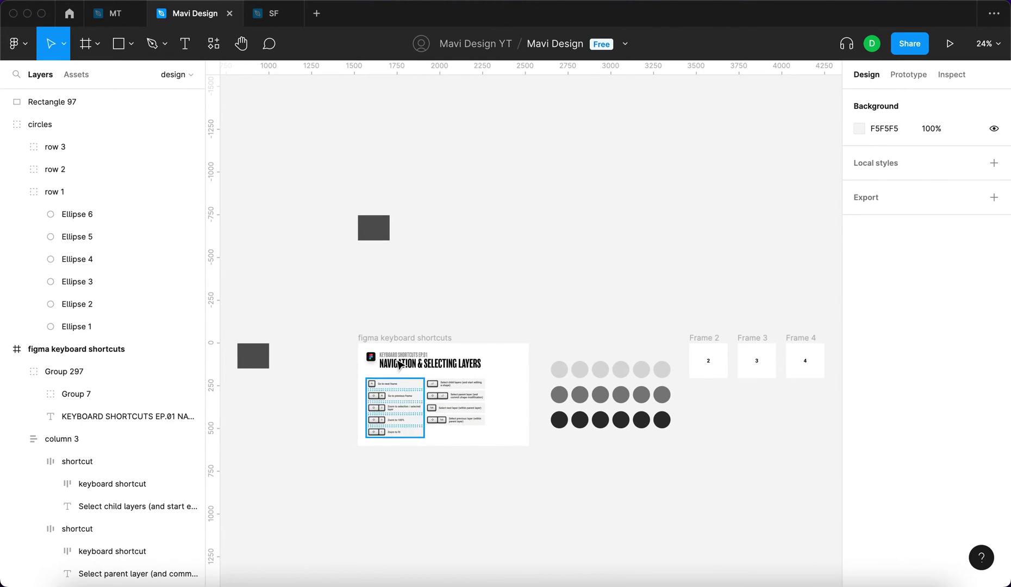
click(384, 338)
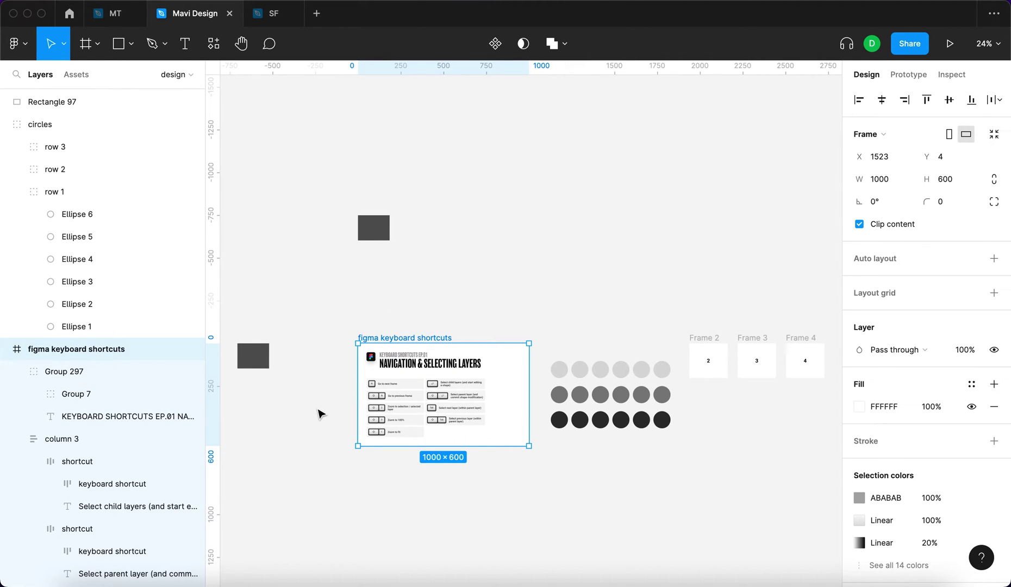
key(shift+2)
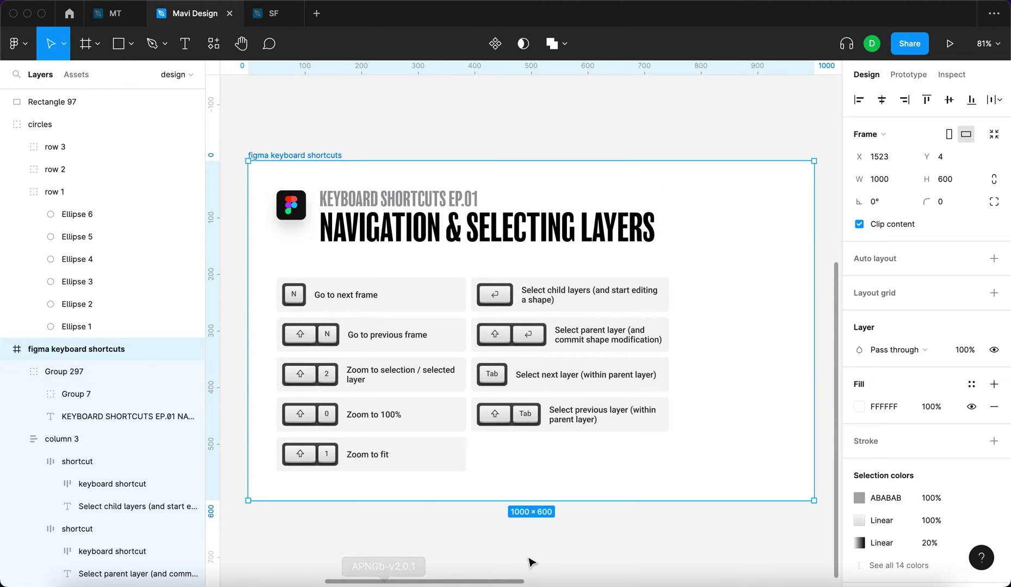
key(shift+1)
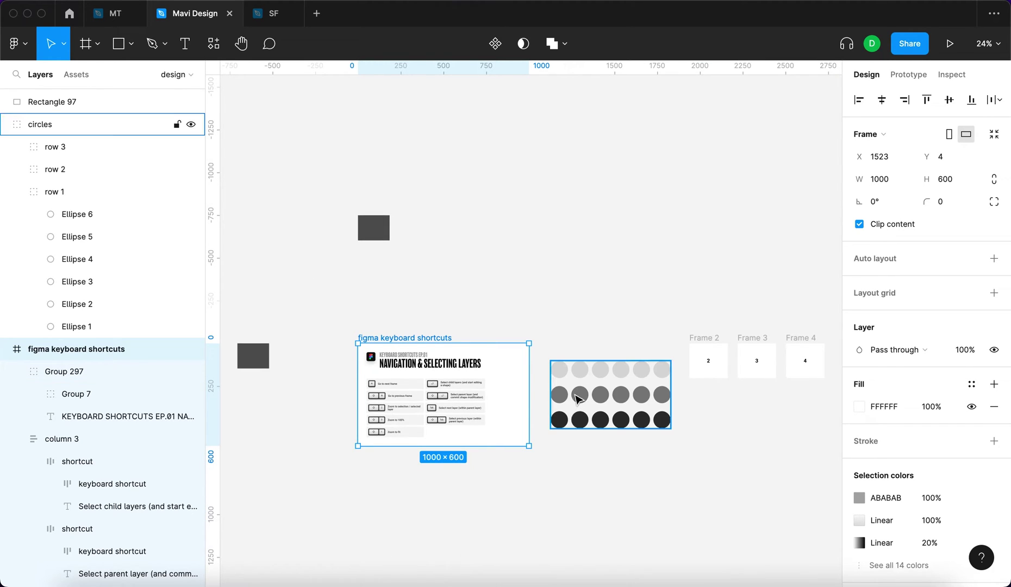
click(578, 400)
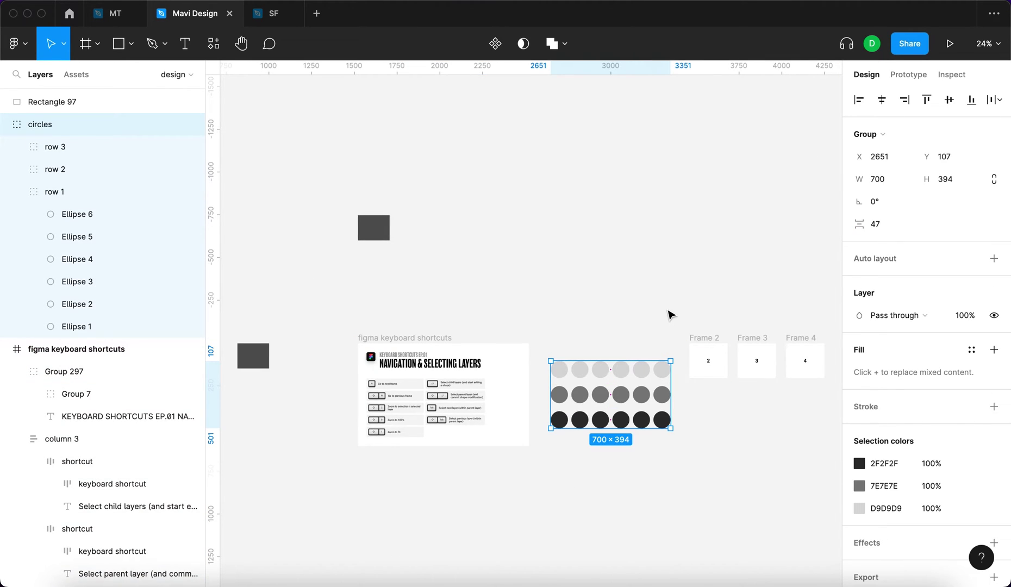
key(shift+2)
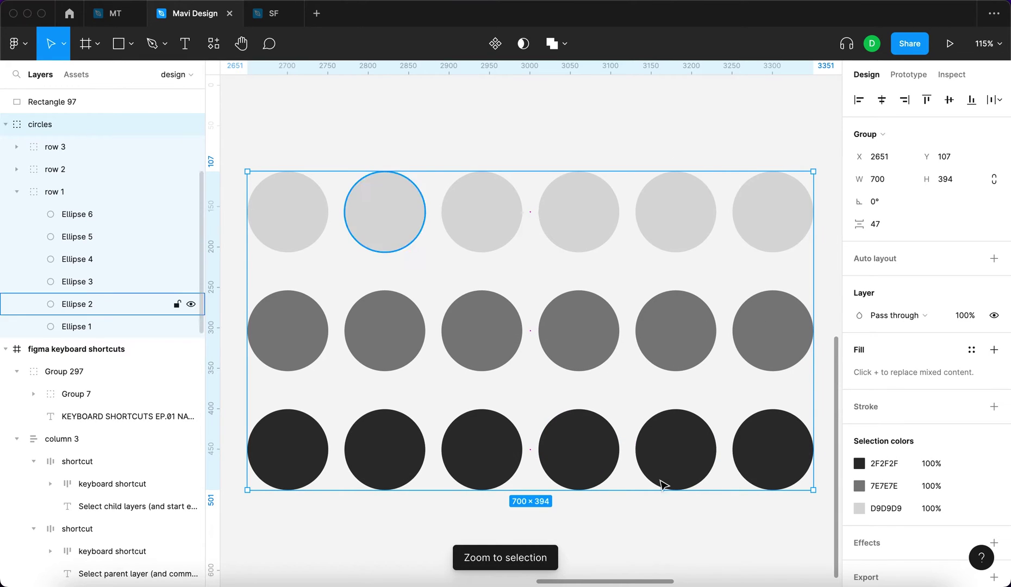
key(shift+1)
shift+click(711, 353)
shift+click(757, 362)
key(shift+2)
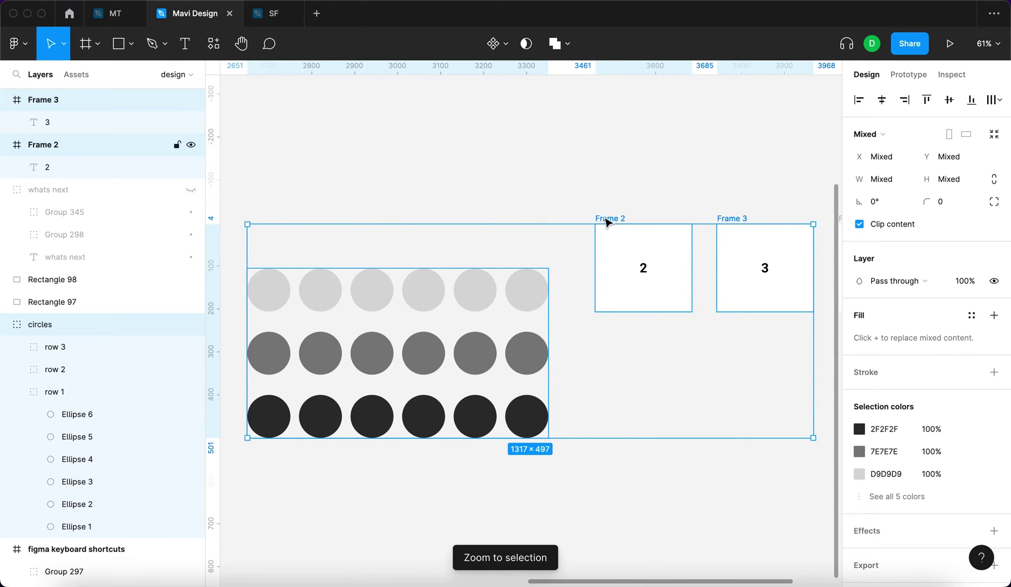
key(shift+1)
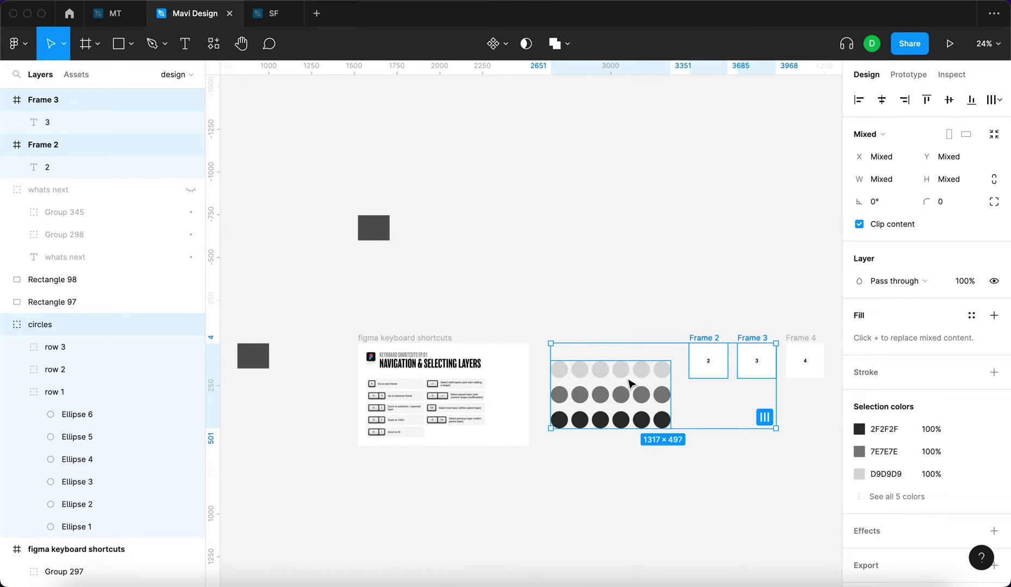
key(shift+2)
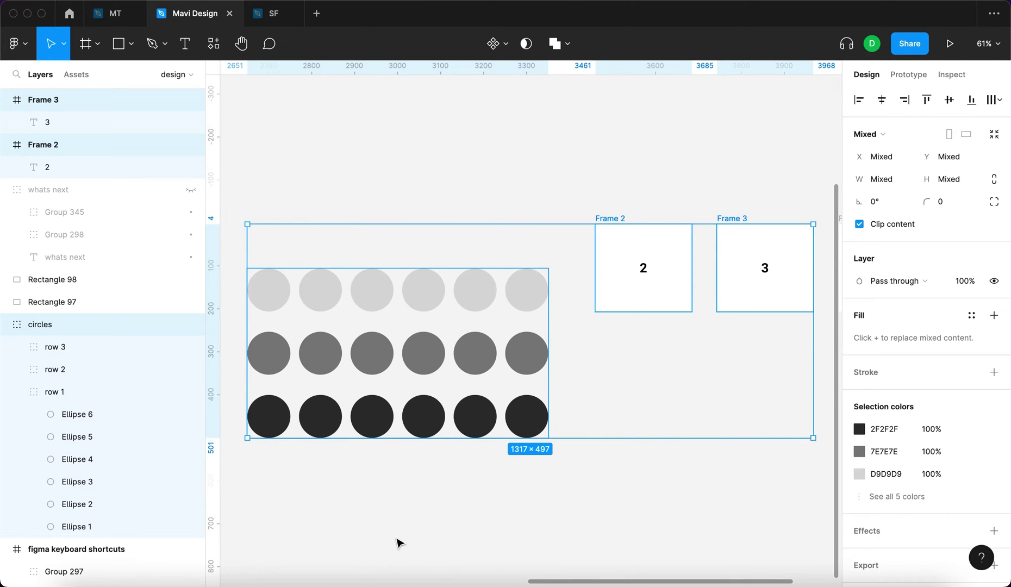
key(shift+1)
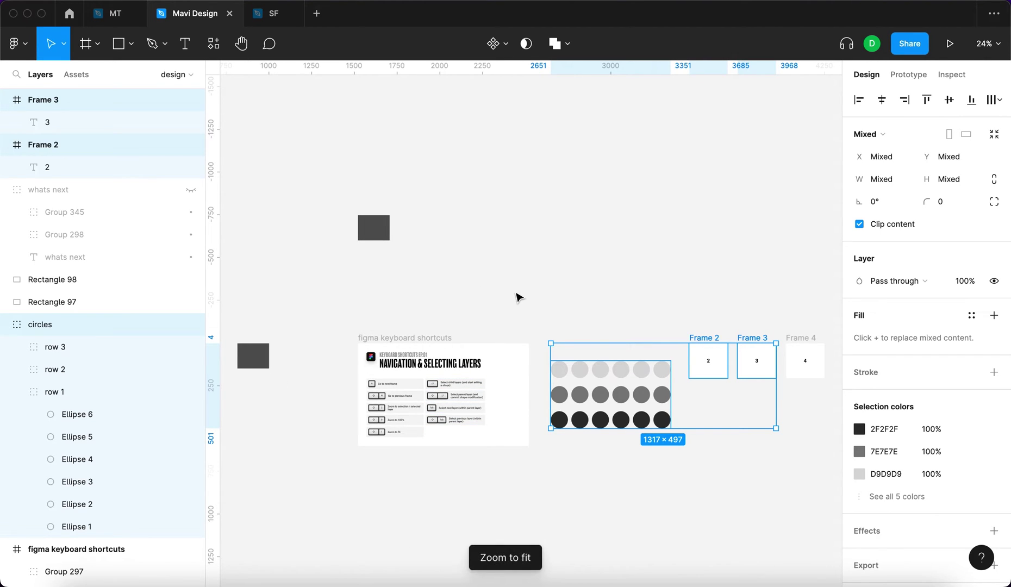
key(shift+2)
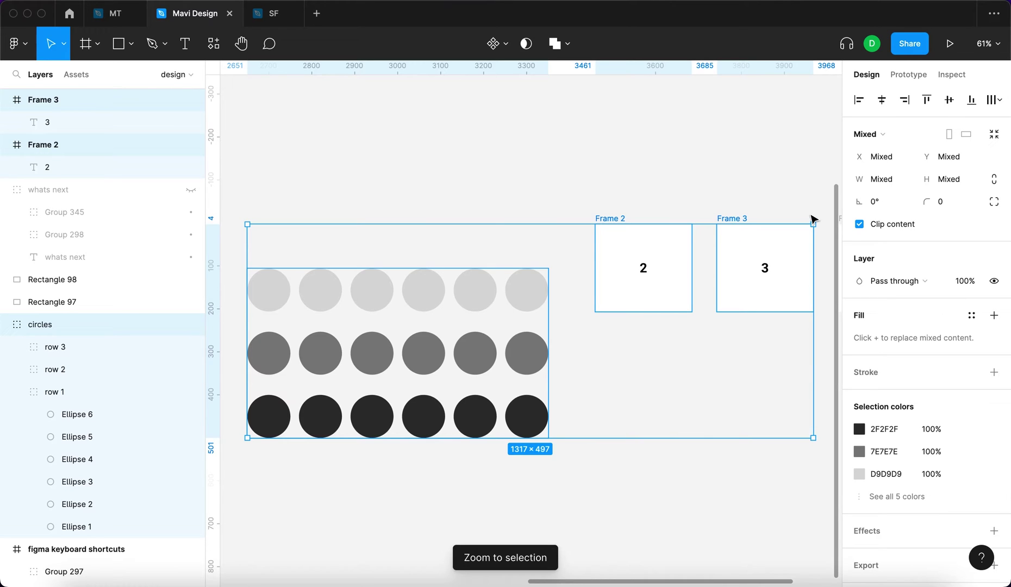
key(shift+1)
key(Escape)
scroll(270, 375, up, 5)
scroll(316, 420, down, 3)
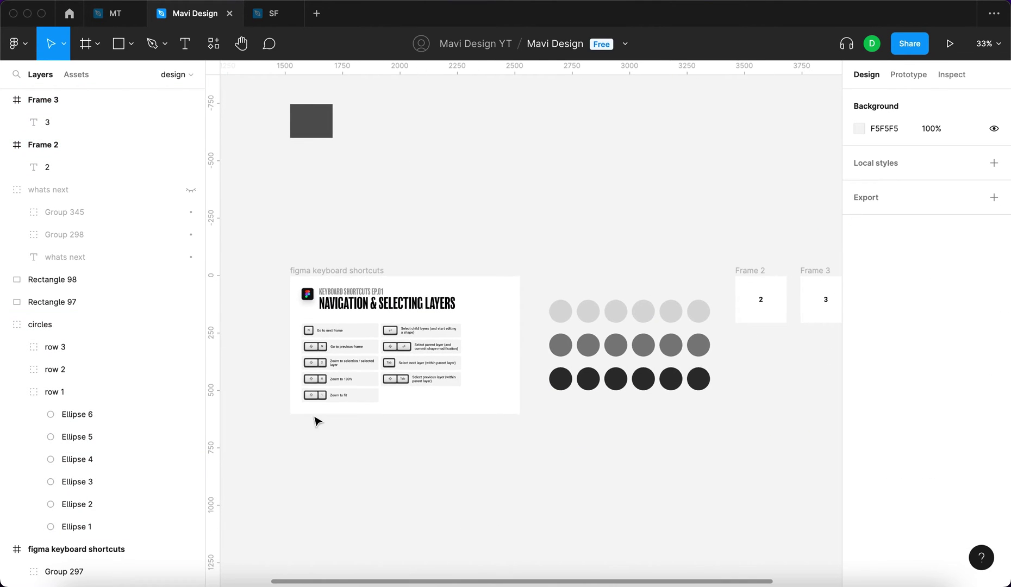
scroll(293, 333, up, 6)
scroll(323, 339, left, 5)
scroll(323, 339, up, 1)
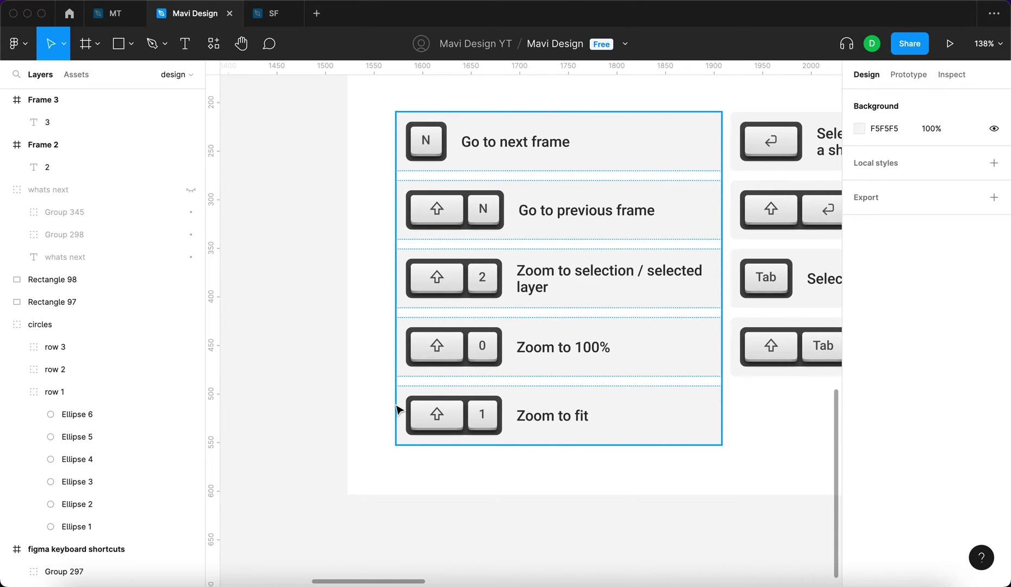
key(shift+0)
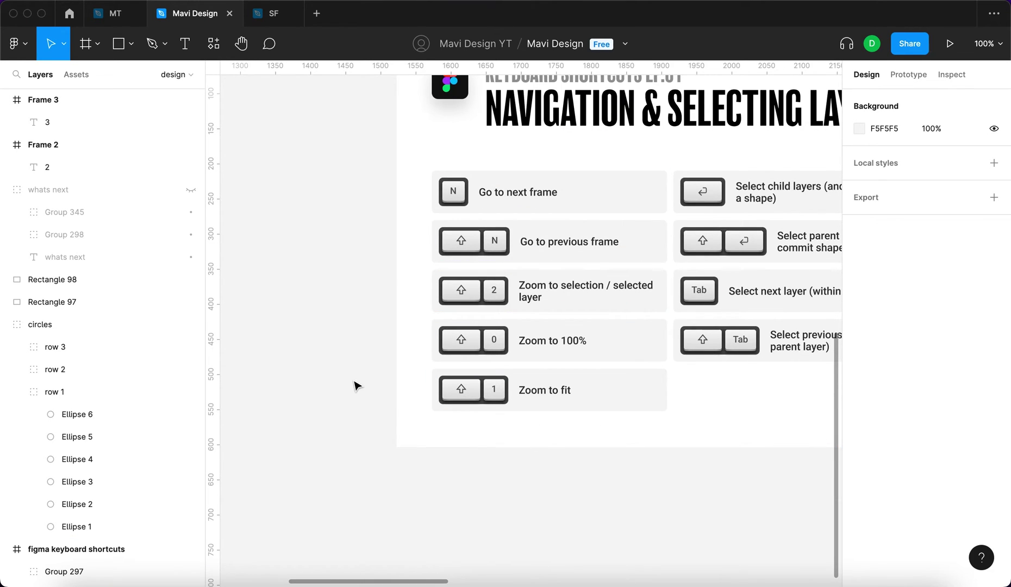
double_click(443, 193)
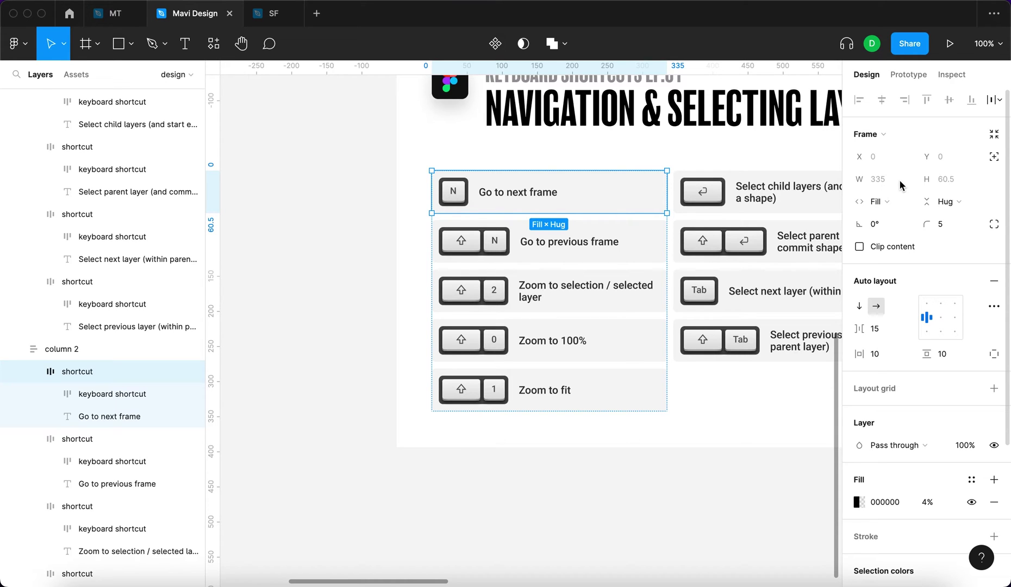
key(shift+0)
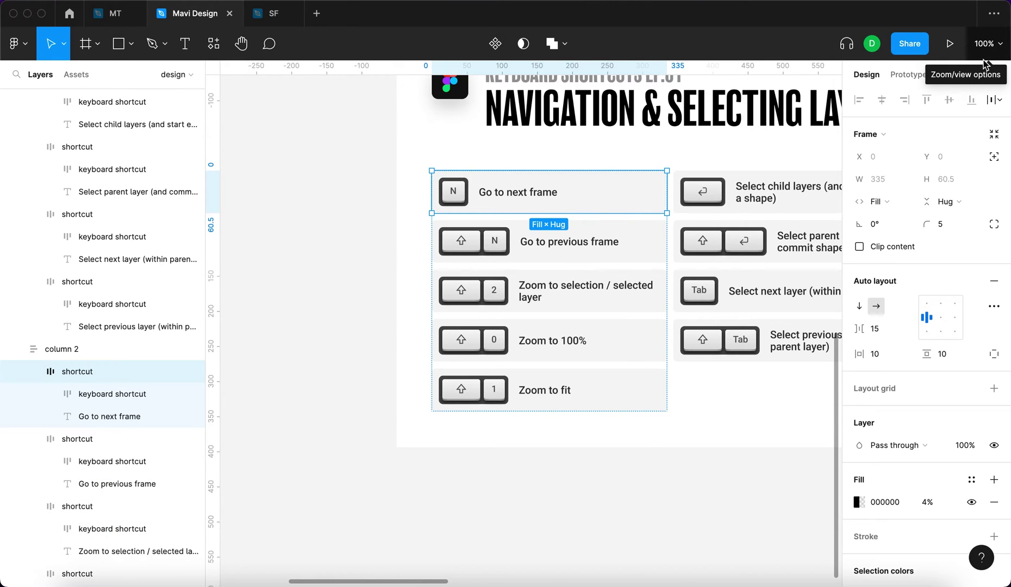
click(240, 260)
scroll(309, 264, down, 2)
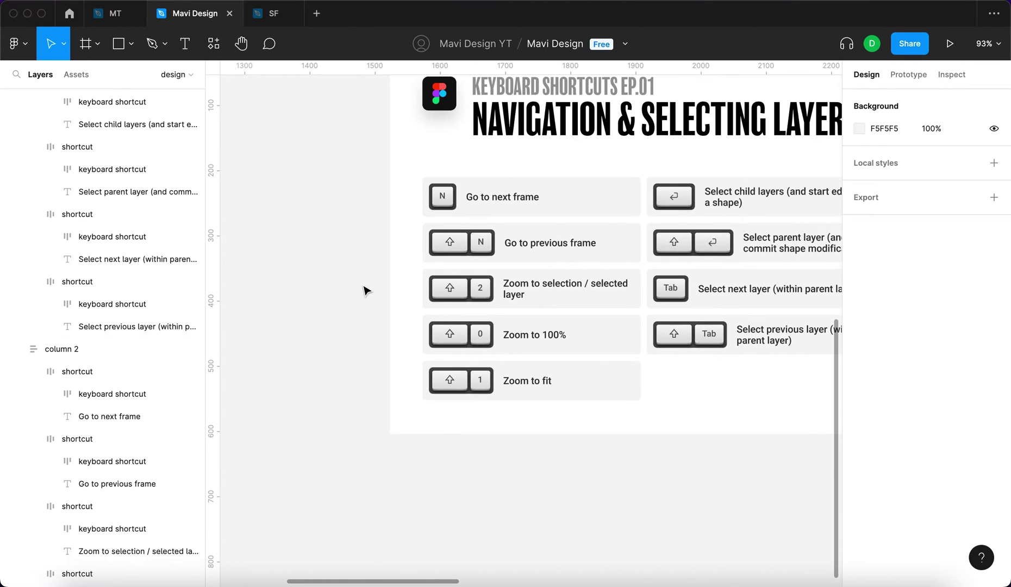
scroll(366, 289, down, 3)
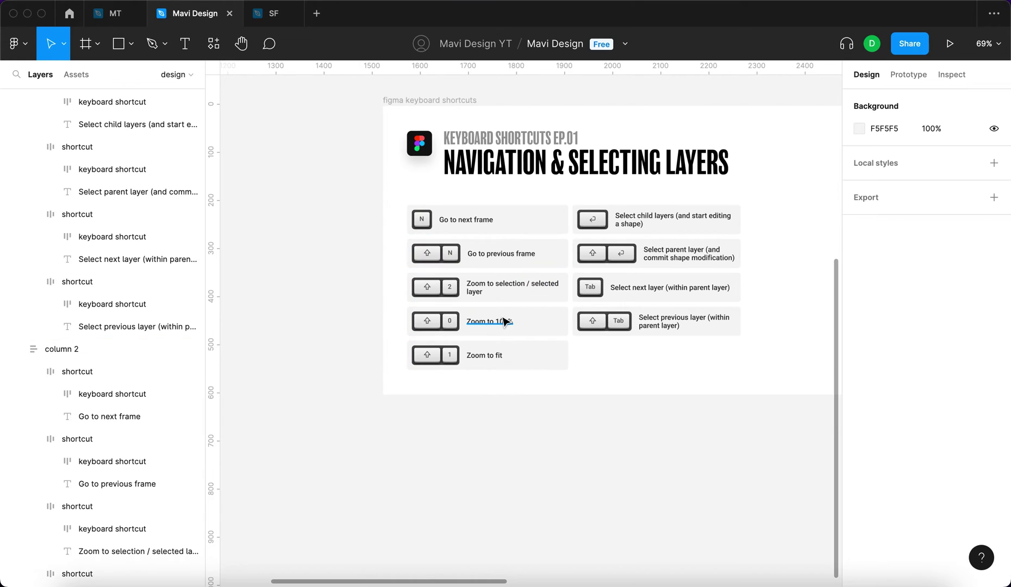
key(shift+0)
scroll(460, 501, down, 3)
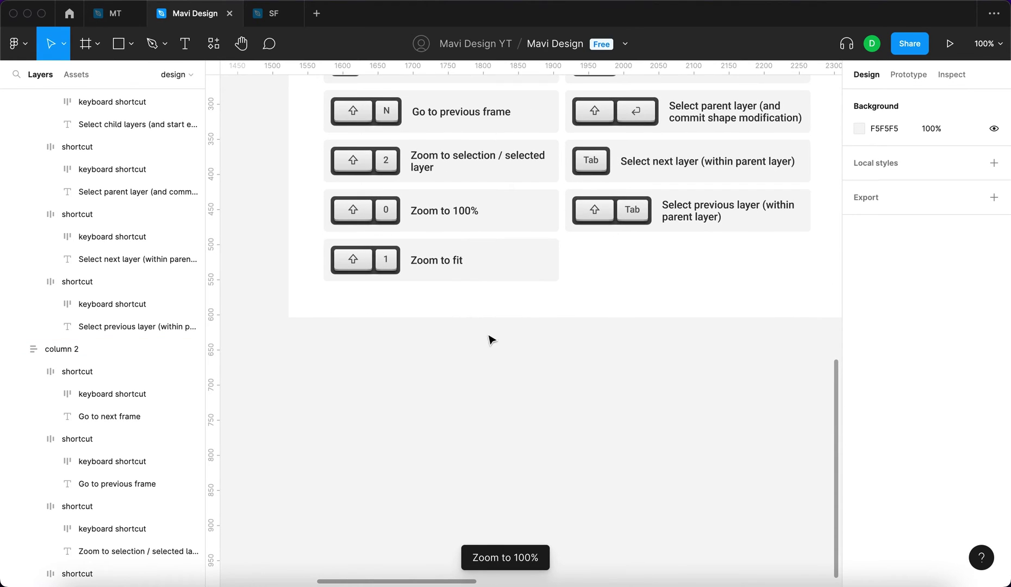
scroll(373, 233, up, 5)
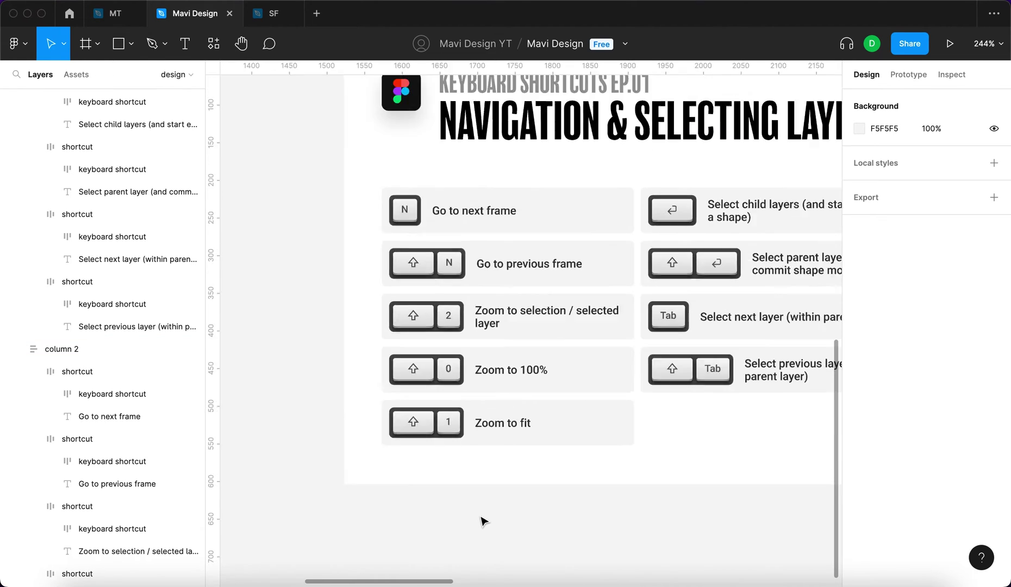
key(shift+1)
key(n)
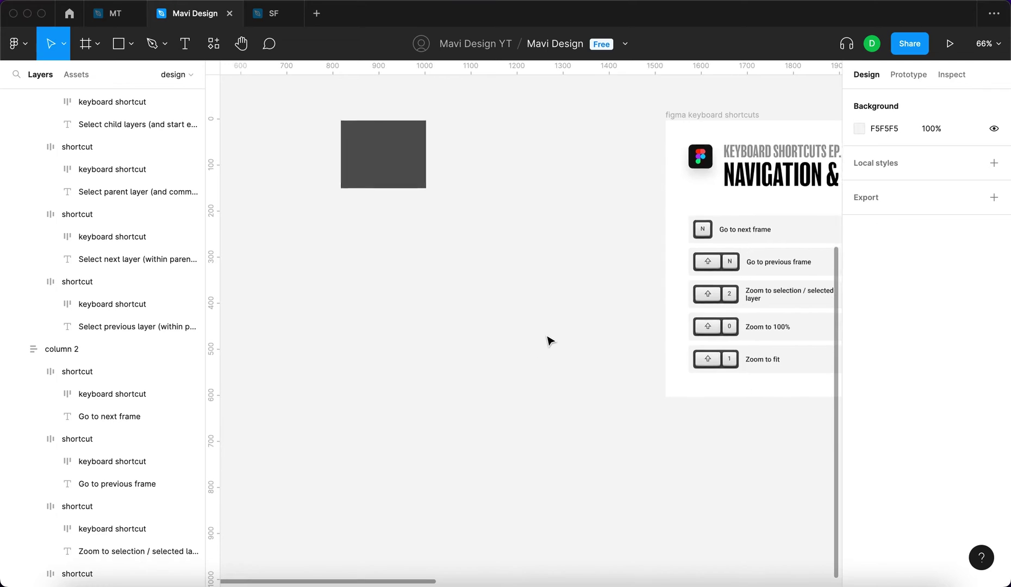
scroll(479, 333, down, 3)
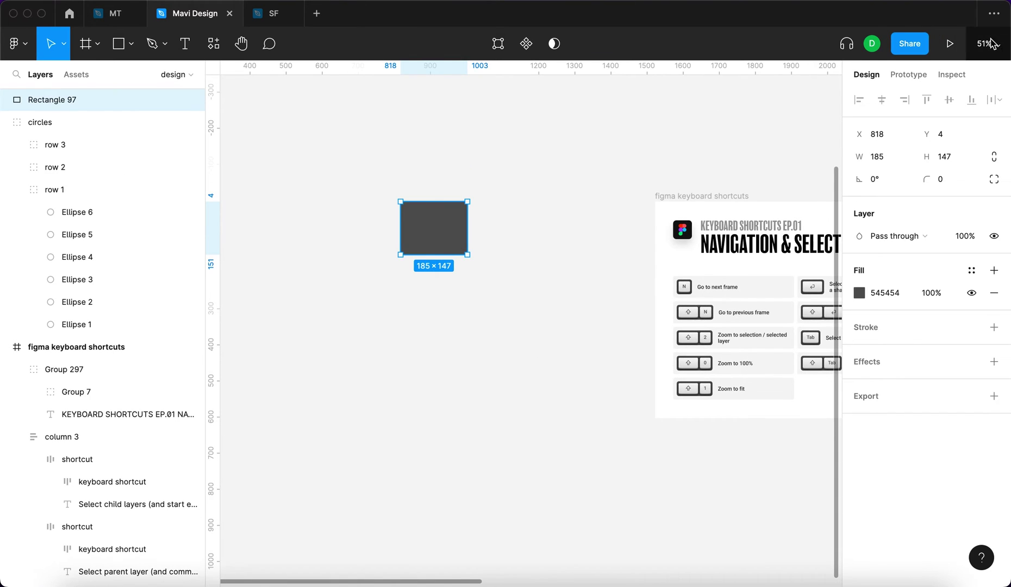
key(shift+0)
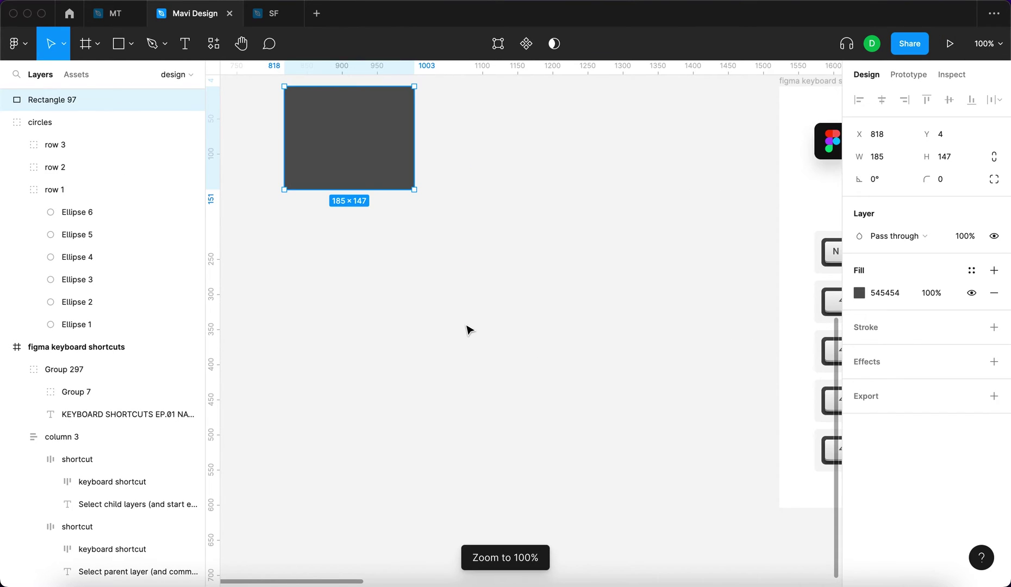
click(610, 280)
key(shift+1)
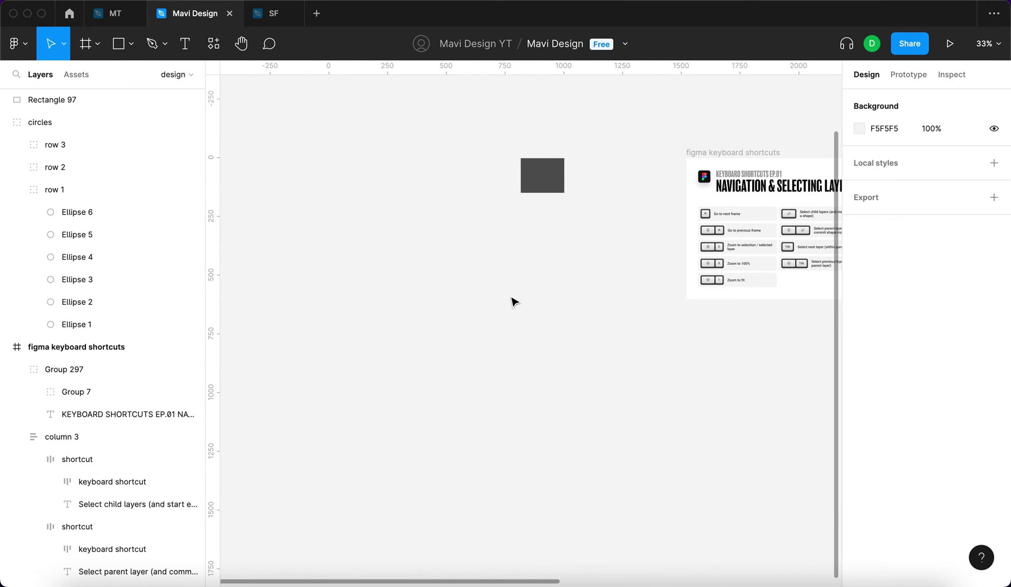
key(shift+0)
scroll(513, 300, up, 8)
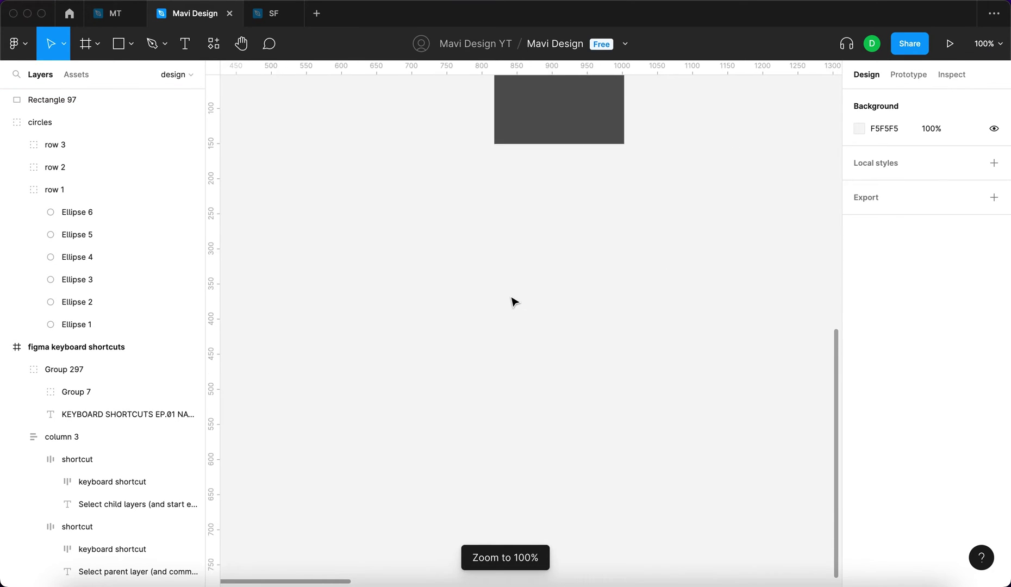
scroll(511, 316, down, 5)
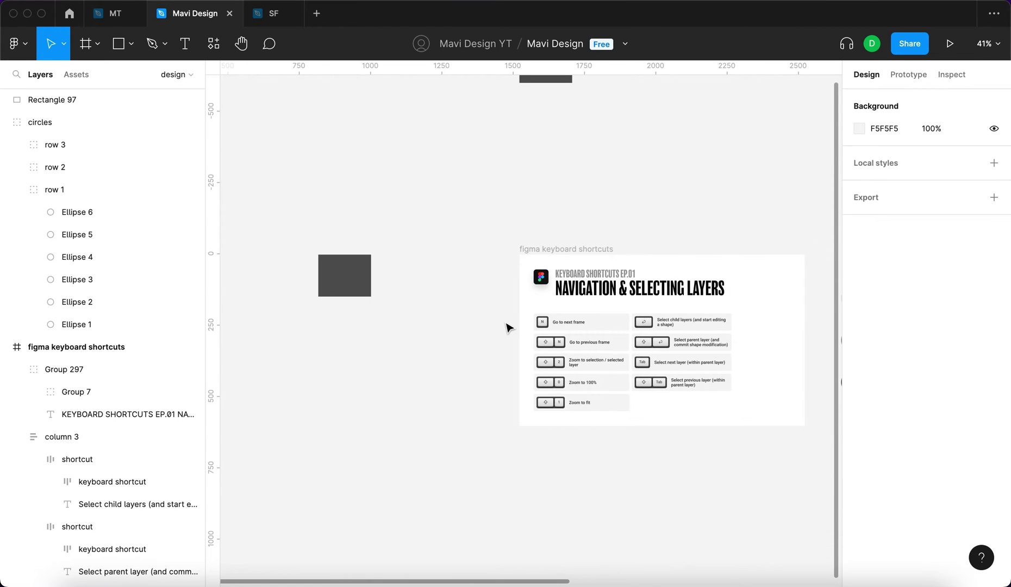
scroll(506, 327, right, 3)
key(shift+0)
scroll(593, 317, left, 3)
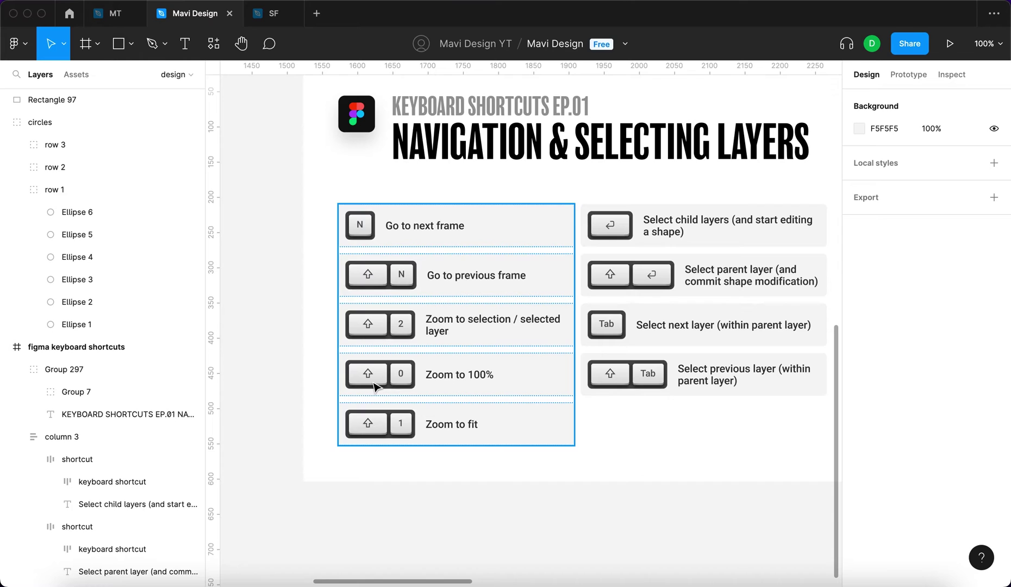
- Scroll right and fit the view to show the shortcuts card and circle grid
scroll(770, 452, right, 3)
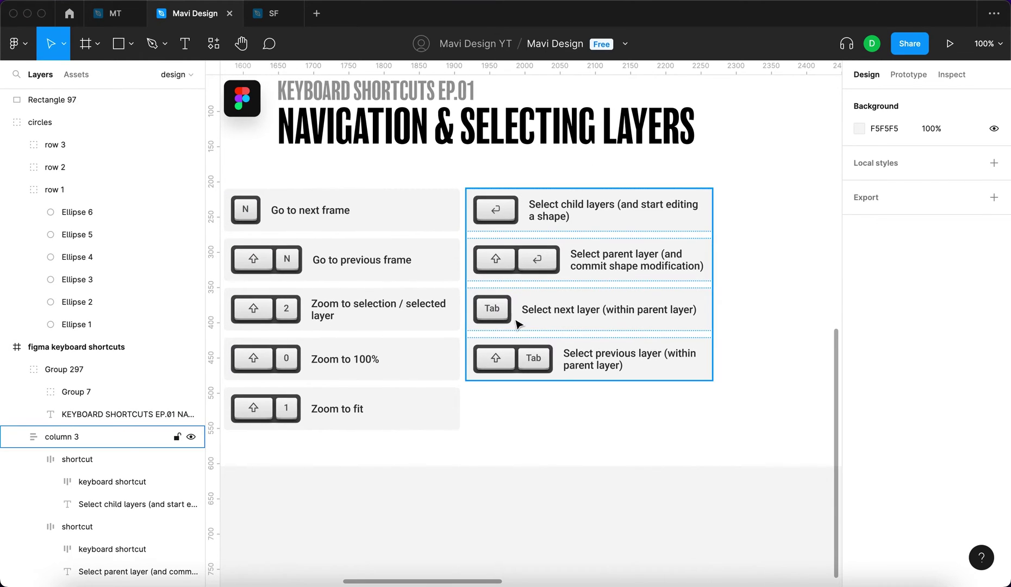
scroll(666, 463, right, 4)
scroll(667, 466, right, 1)
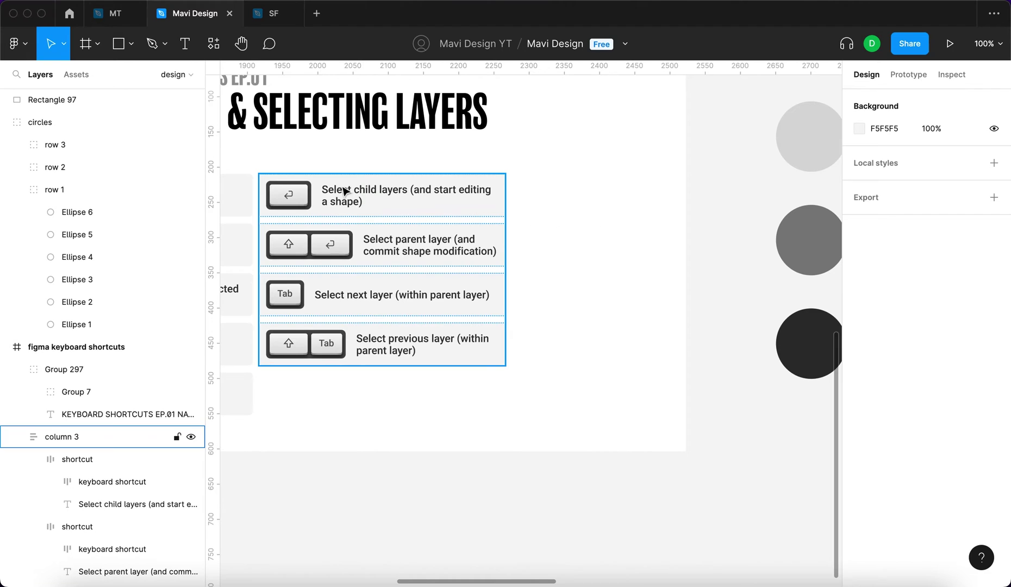
key(shift+1)
click(731, 278)
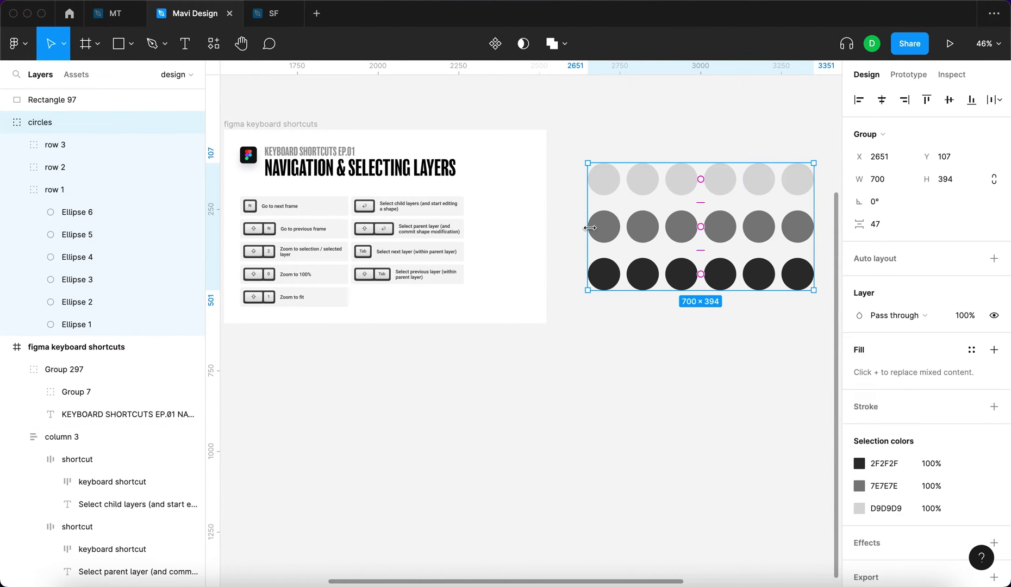
click(599, 141)
click(605, 203)
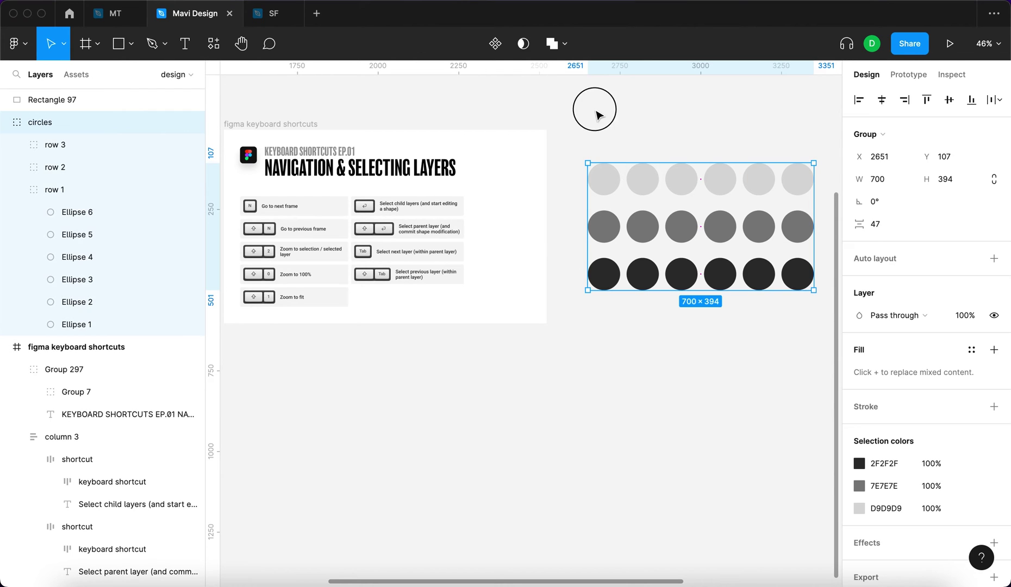
click(550, 216)
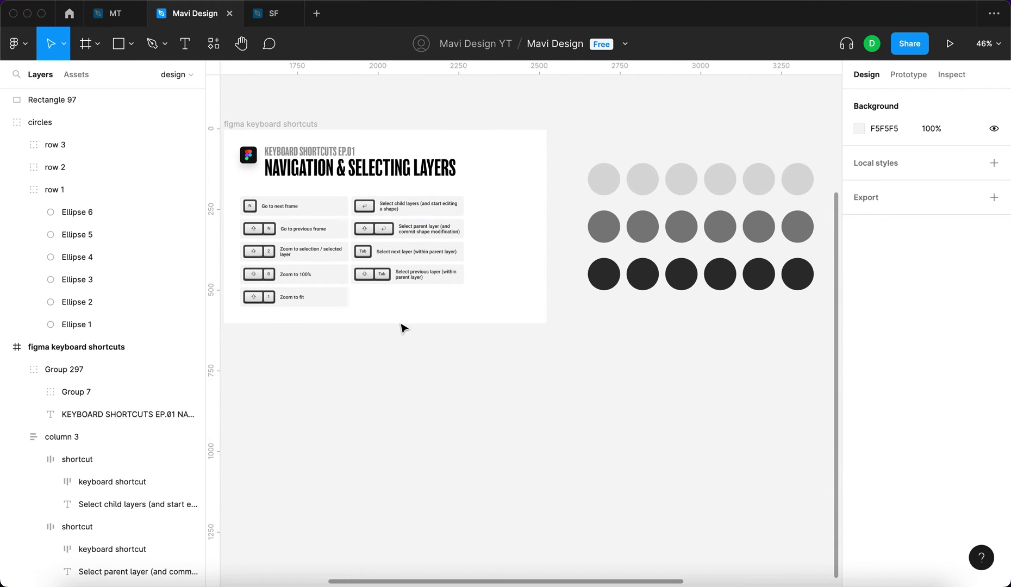
- Select all, Tab to the 700 × 394 circles group, and zoom to it
key(super+a)
key(Tab)
key(Tab)
key(Tab)
key(Tab)
key(Tab)
key(Tab)
key(Tab)
key(shift+Tab)
key(shift+Tab)
key(shift+2)
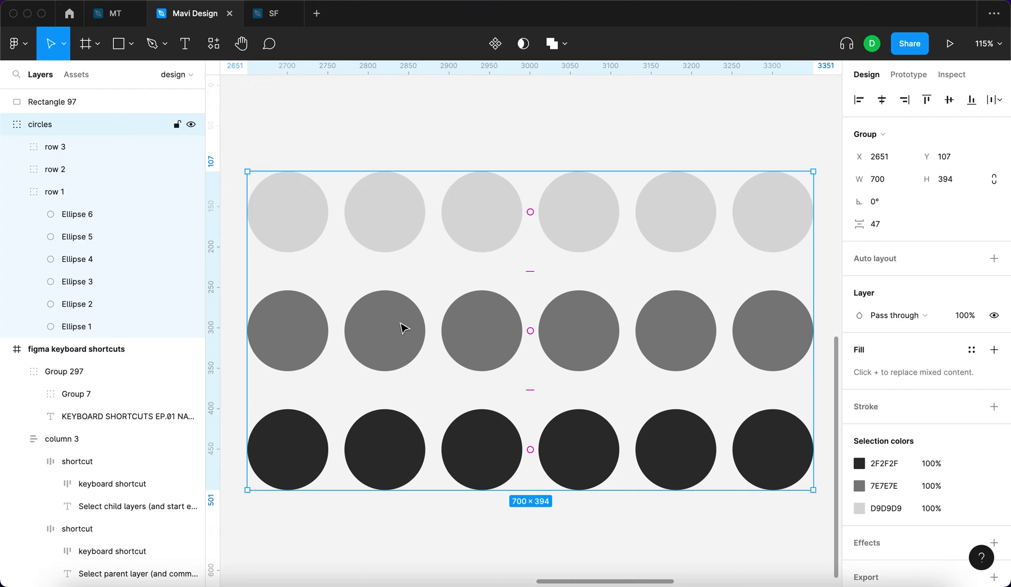
key(Return)
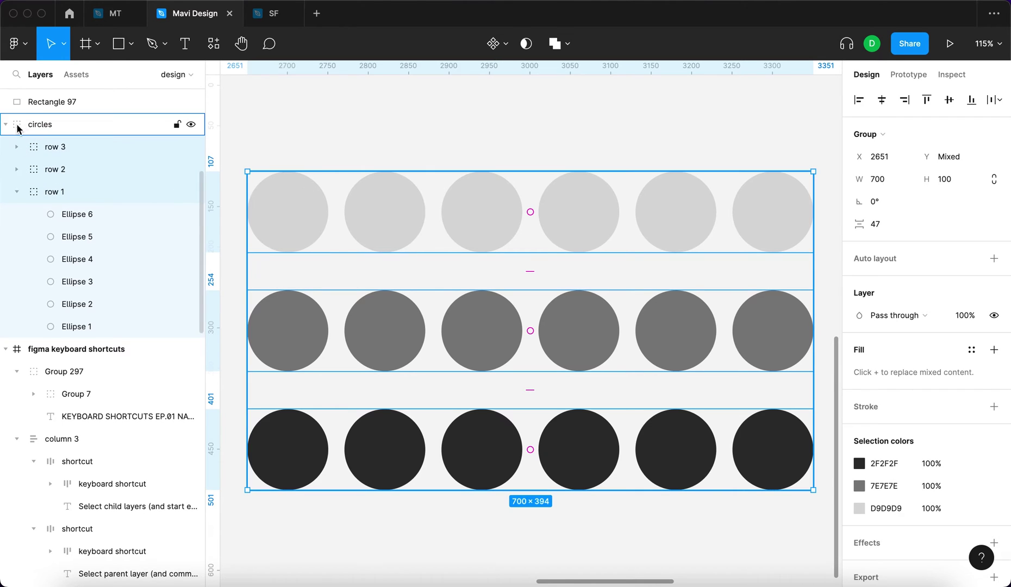
key(shift+Return)
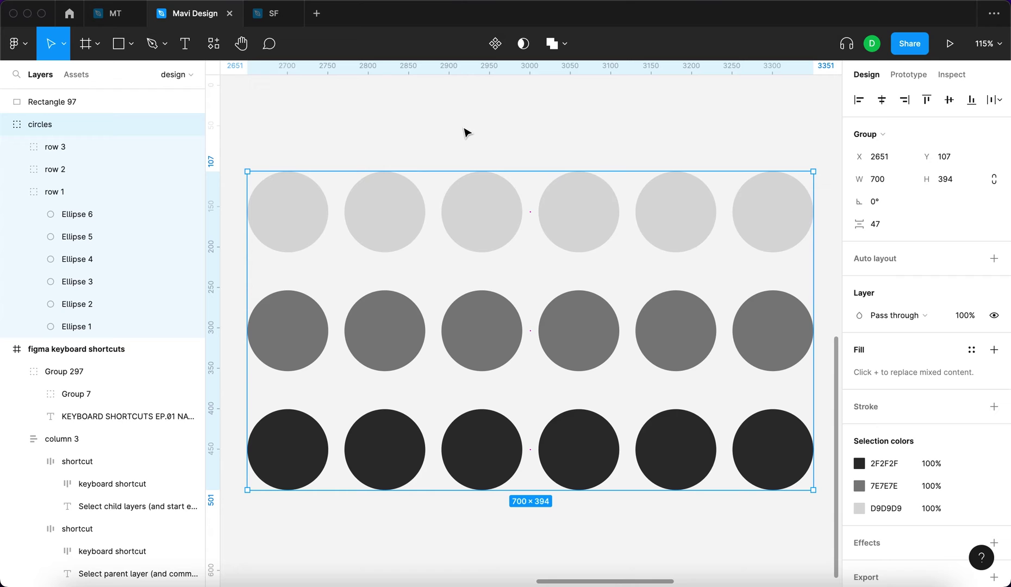
key(Return)
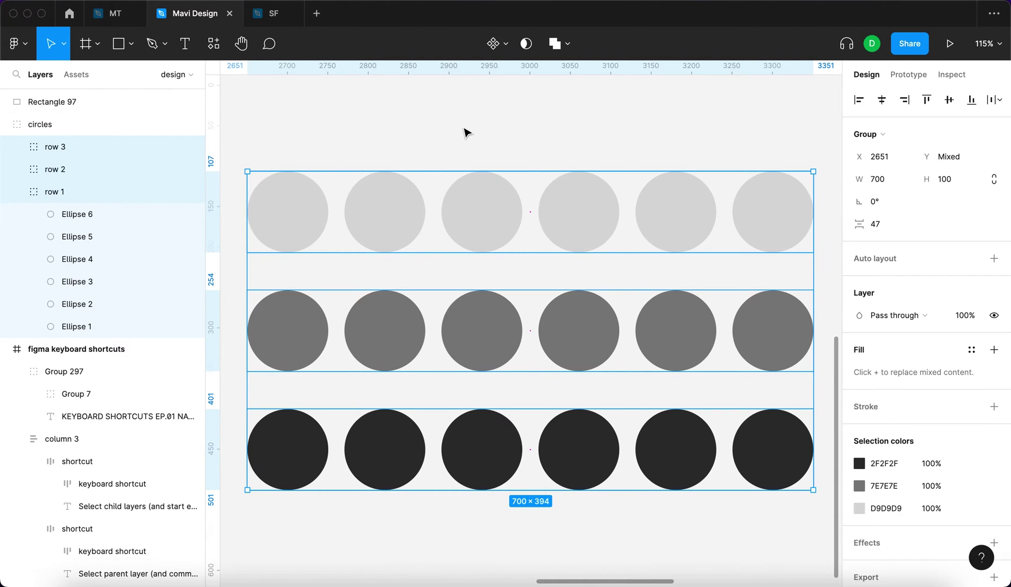
scroll(466, 133, down, 5)
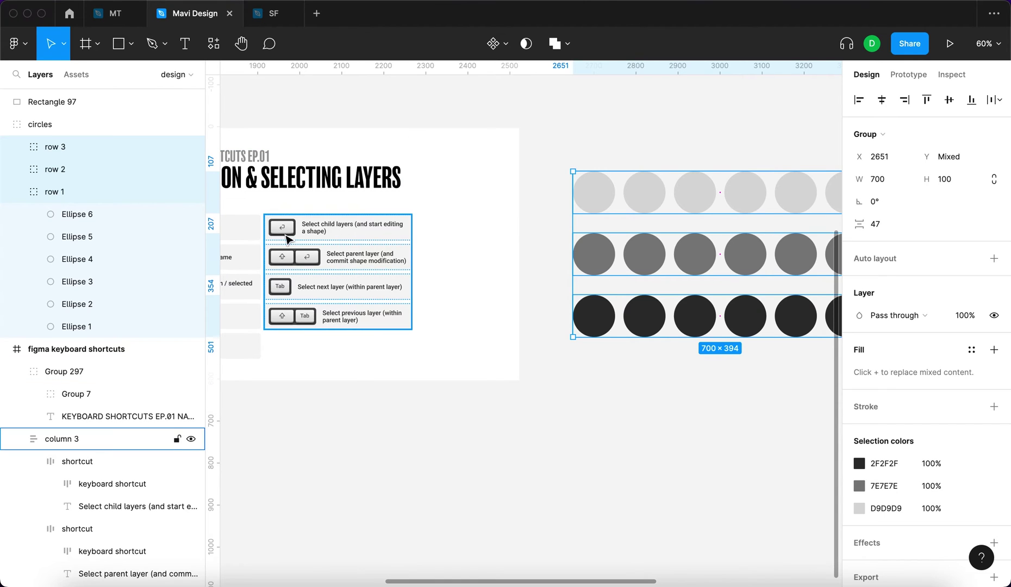
scroll(843, 308, right, 2)
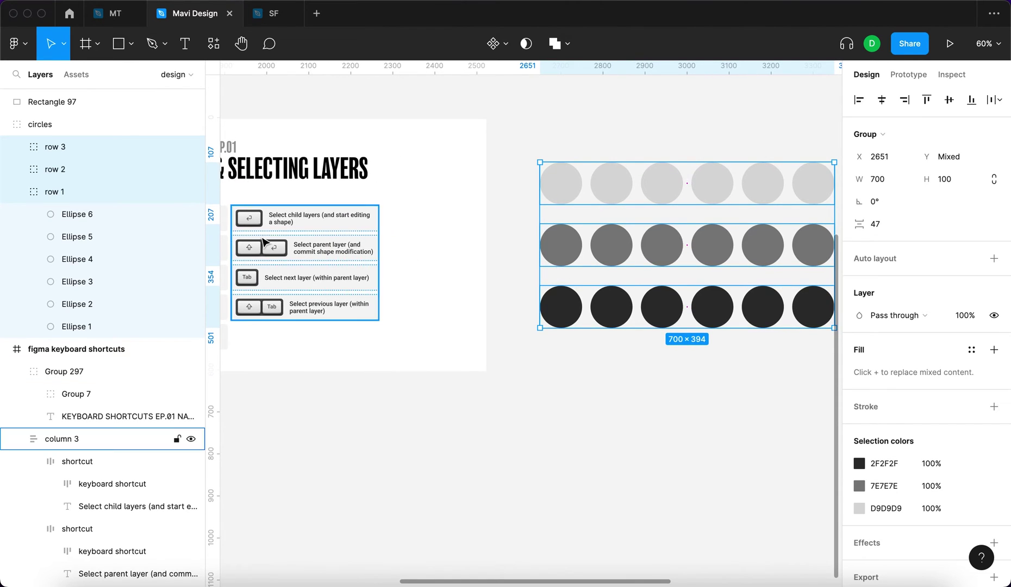
key(shift+Return)
scroll(795, 287, right, 2)
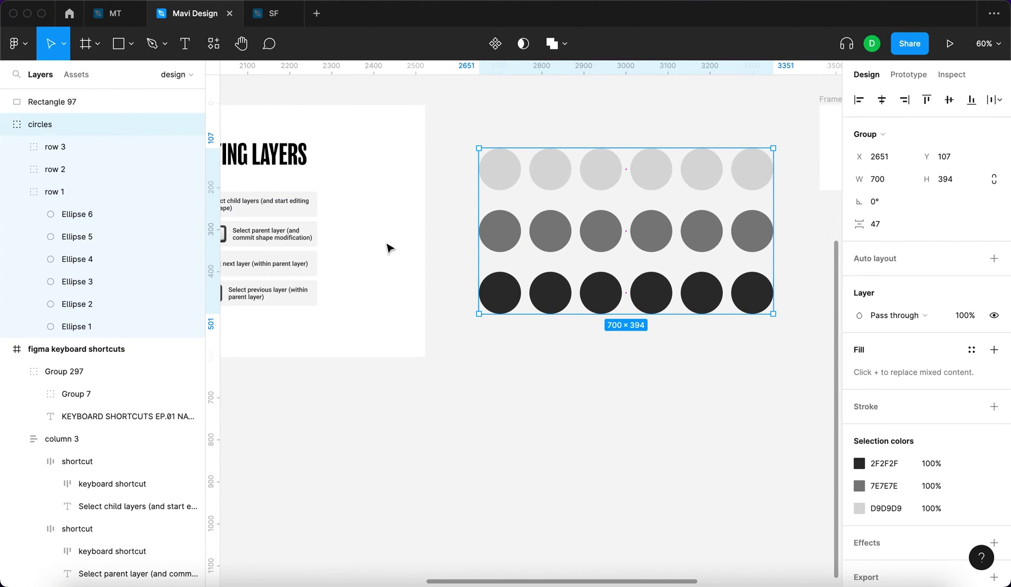
key(Return)
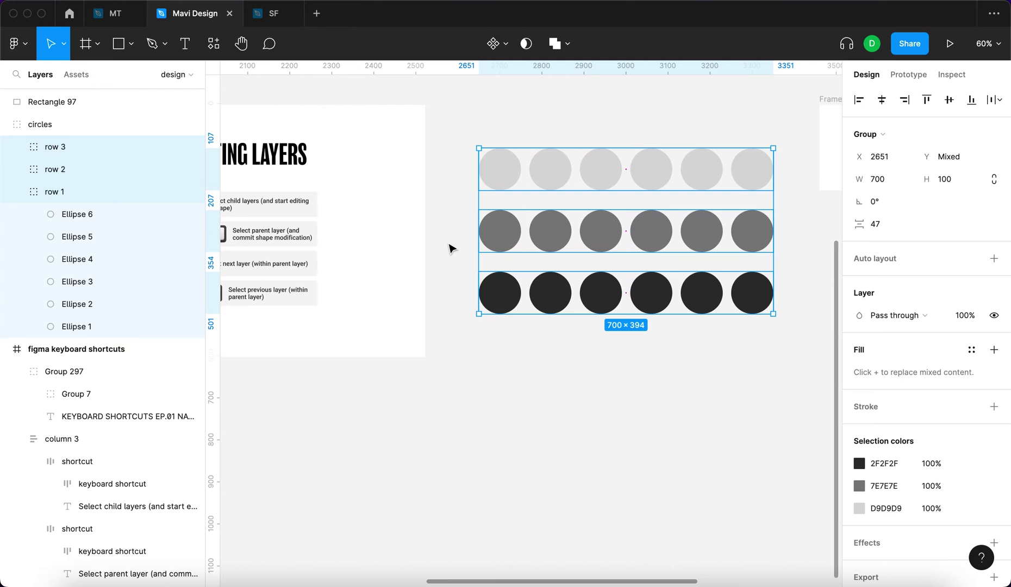
key(shift+Return)
key(Return)
key(shift+Return)
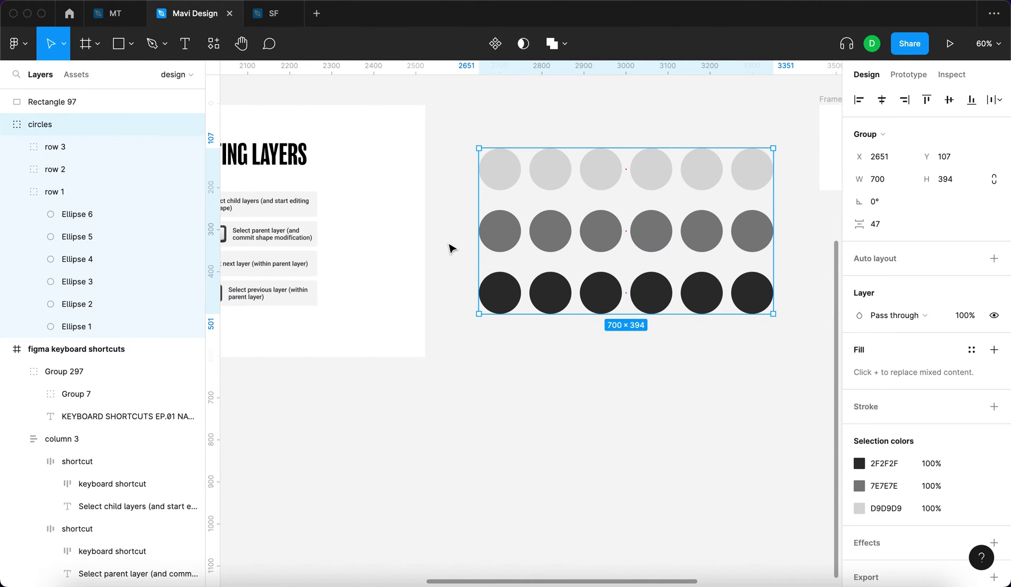
key(Return)
key(shift+Return)
key(Return)
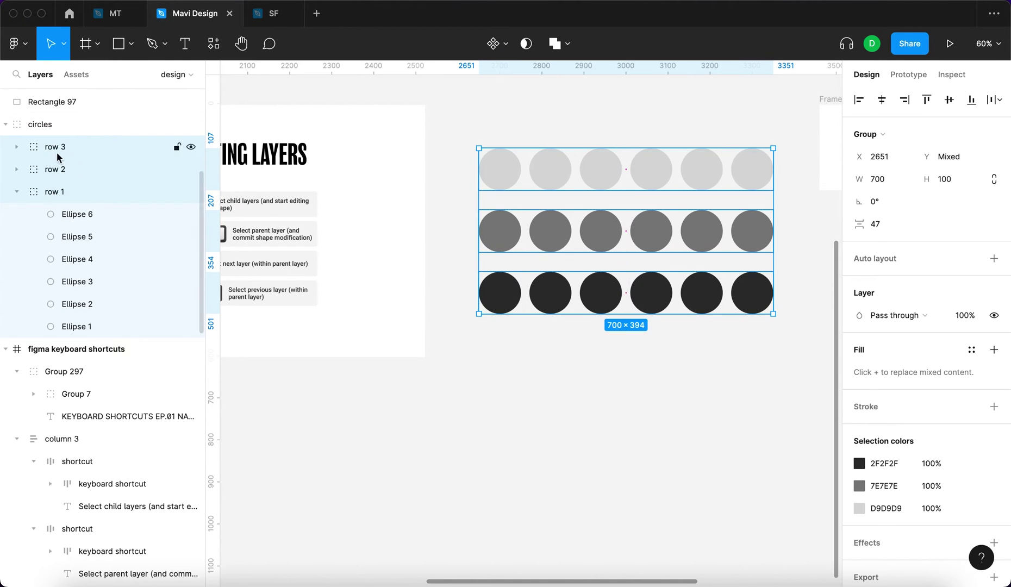
key(Tab)
key(Tab)
key(Tab)
key(Tab)
key(Tab)
key(Tab)
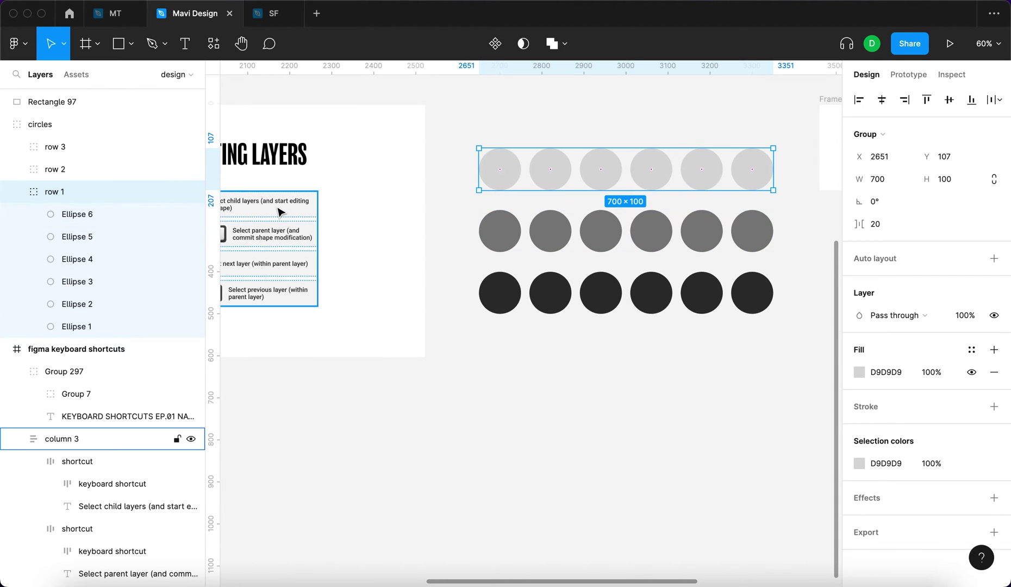
key(Return)
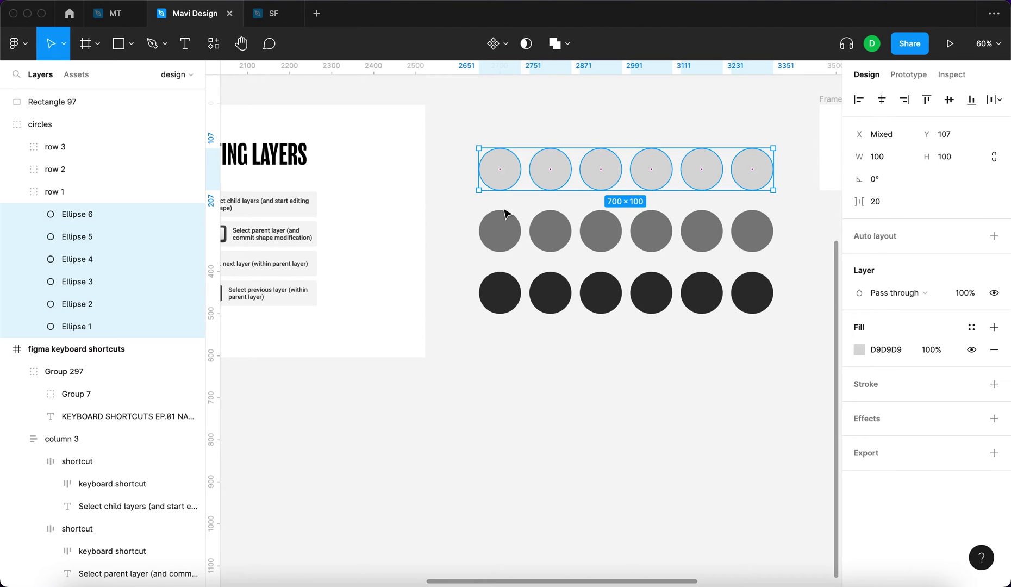
key(Tab)
key(Tab)
key(Tab)
key(Tab)
key(Tab)
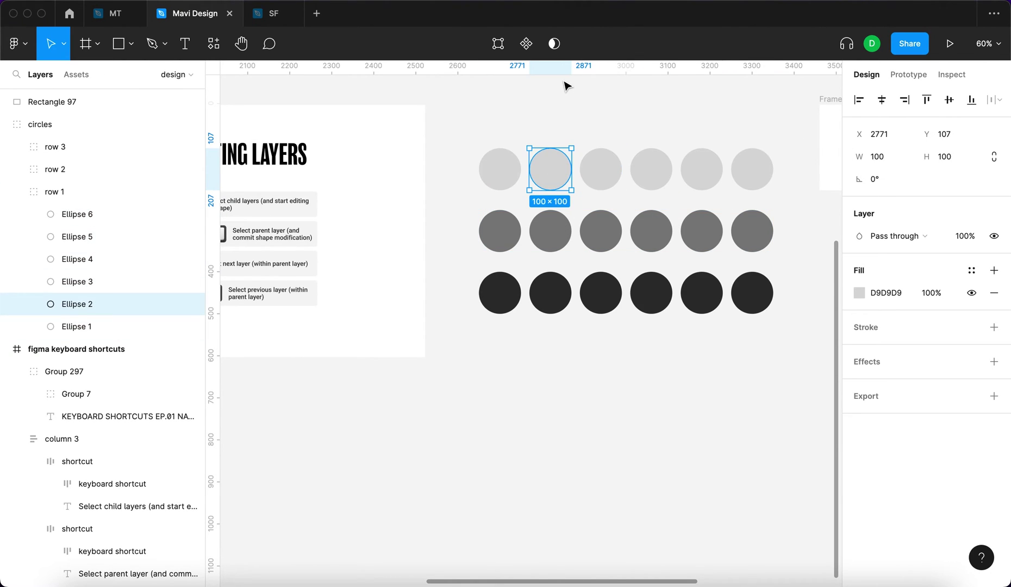
- Step back and forth among the row's ellipses with Tab/Shift+Tab, ending on Ellipse 2
key(Tab)
scroll(566, 86, left, 5)
key(shift+Tab)
key(shift+Tab)
scroll(427, 313, right, 3)
key(shift+Tab)
key(Tab)
key(Tab)
key(shift+Tab)
key(shift+Tab)
key(shift+Tab)
key(shift+Tab)
key(shift+Tab)
key(shift+Tab)
key(shift+Tab)
key(shift+Tab)
key(shift+Tab)
key(Tab)
key(Tab)
key(Tab)
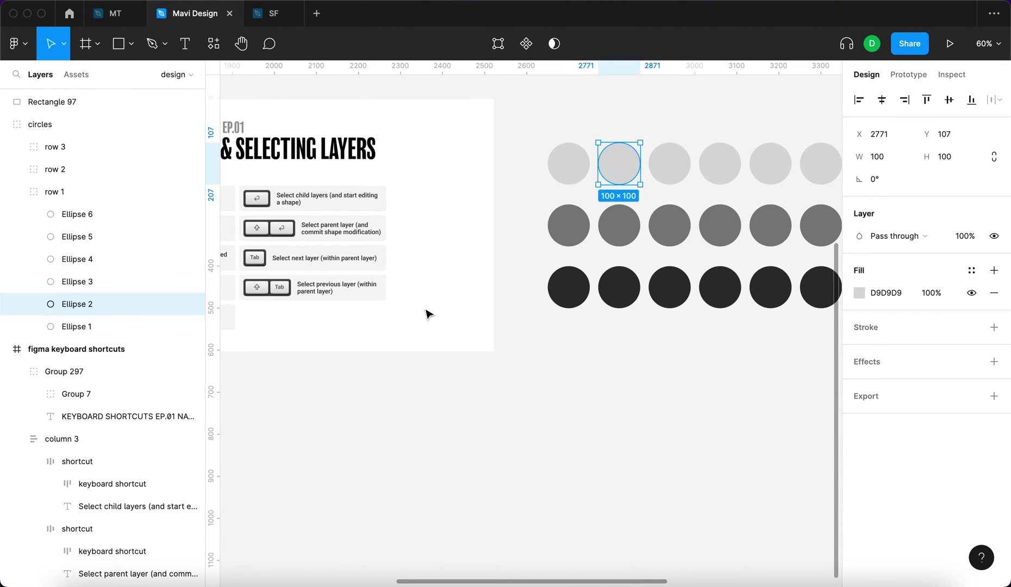
key(shift+Tab)
key(shift+Tab)
key(shift+Tab)
key(Tab)
key(Tab)
key(Tab)
- Select the parent row 1 group, Tab through top-level layers, and fit the whole canvas
key(shift+Return)
key(shift+Return)
key(Tab)
key(Tab)
key(Tab)
key(Tab)
key(Tab)
key(Tab)
key(Tab)
key(Tab)
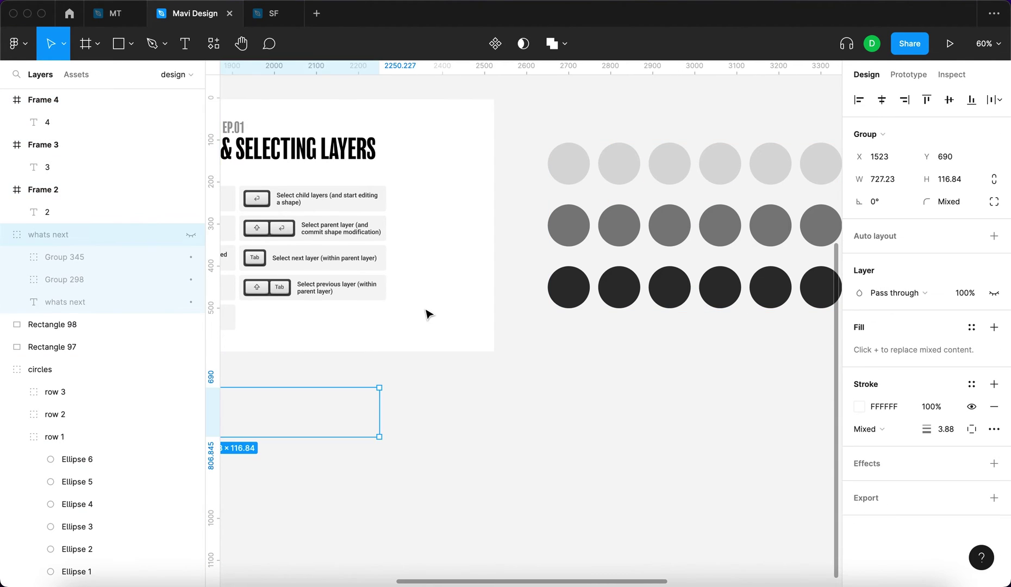
key(shift+1)
key(Tab)
key(Tab)
key(Tab)
key(Tab)
key(Tab)
key(Tab)
key(Tab)
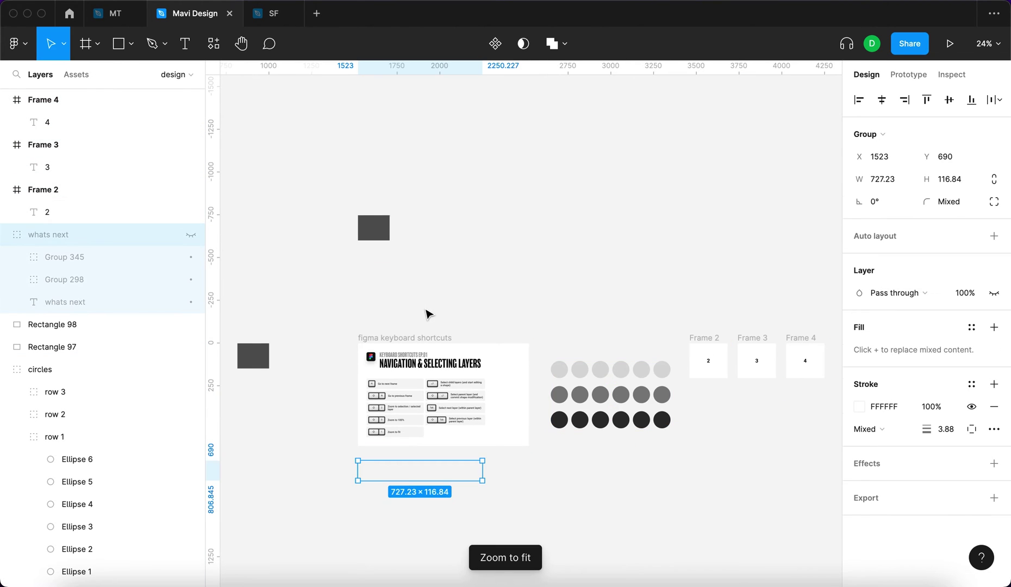
key(Tab)
key(Tab)
key(Tab)
key(Tab)
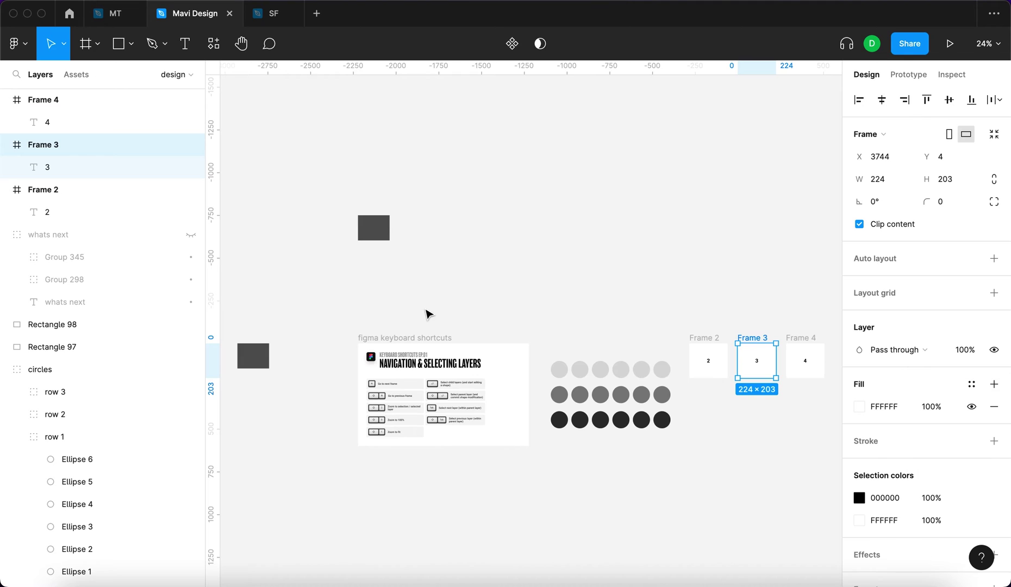
key(Tab)
key(Tab)
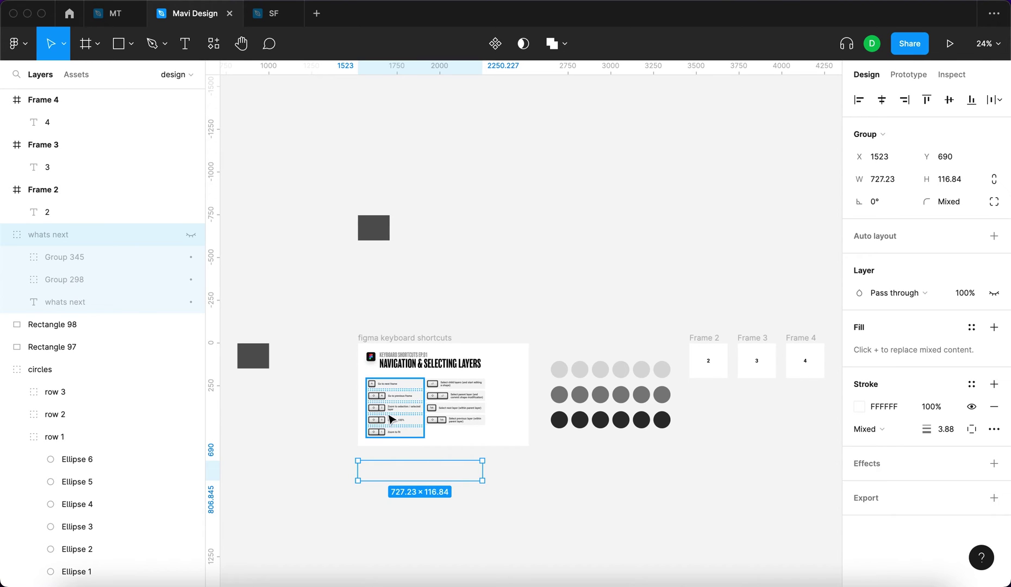
scroll(451, 415, up, 5)
scroll(459, 418, up, 1)
scroll(478, 386, up, 6)
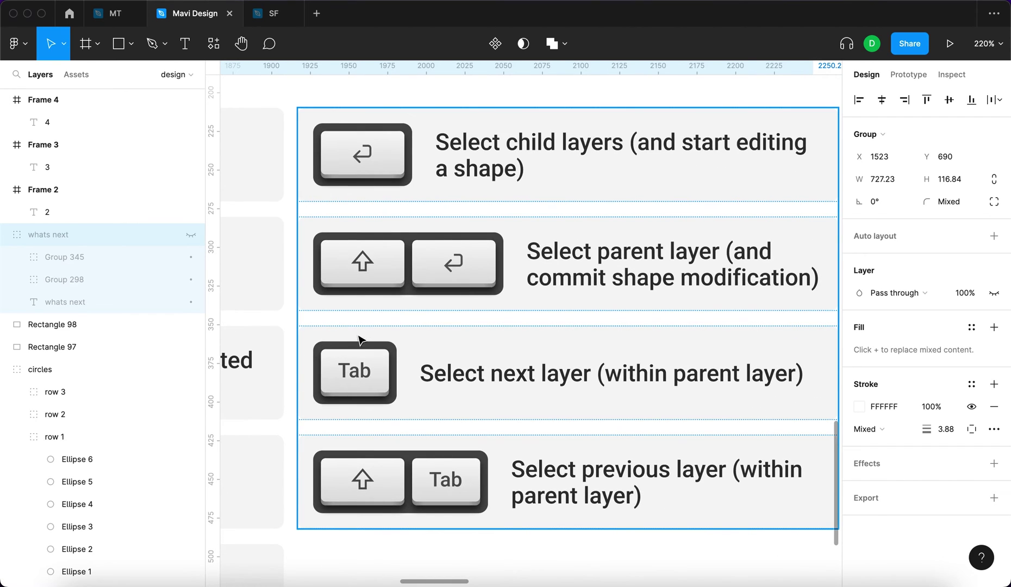
super+click(365, 369)
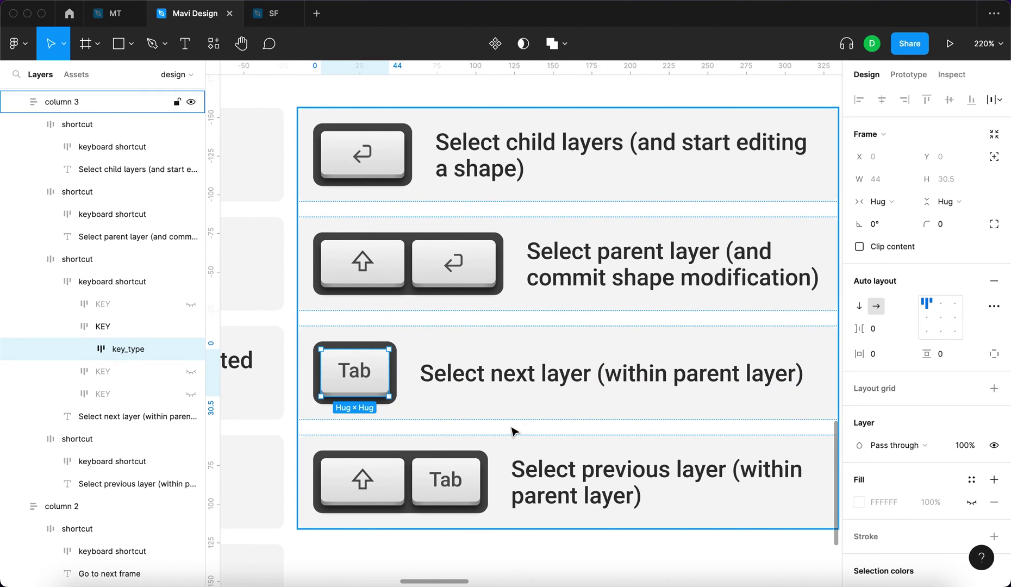
scroll(518, 277, down, 5)
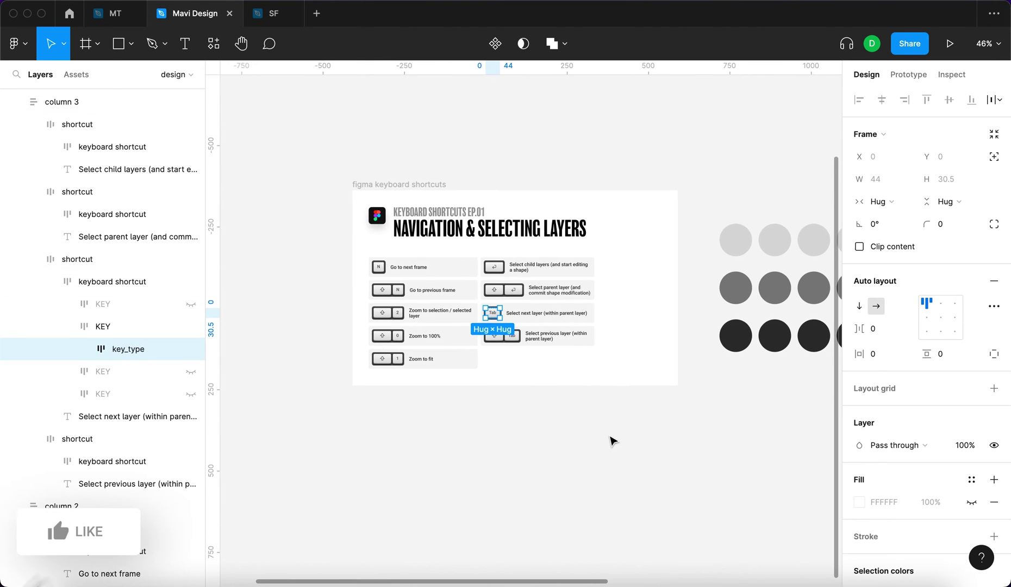
click(614, 455)
scroll(613, 457, down, 3)
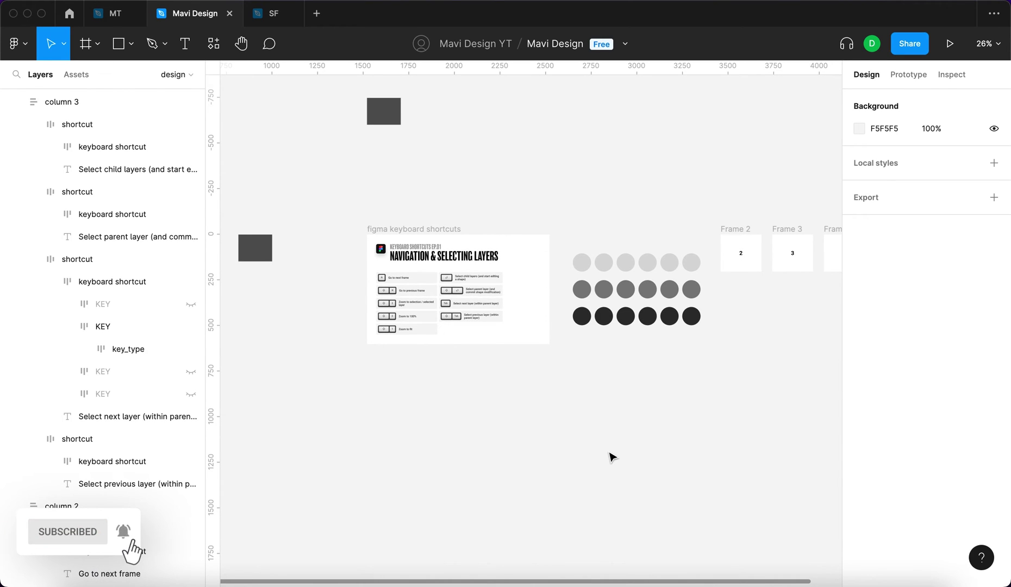
- Select all, Tab to the shortcuts frame, then drill into its children and step to column 3
key(super+a)
key(Tab)
key(Tab)
key(Tab)
key(Tab)
key(Tab)
key(Tab)
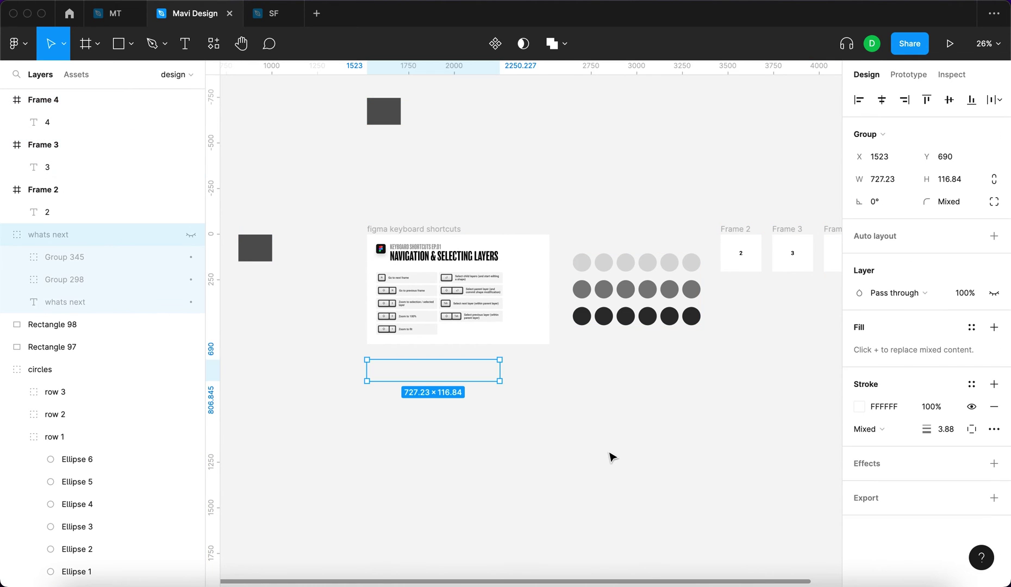
key(Tab)
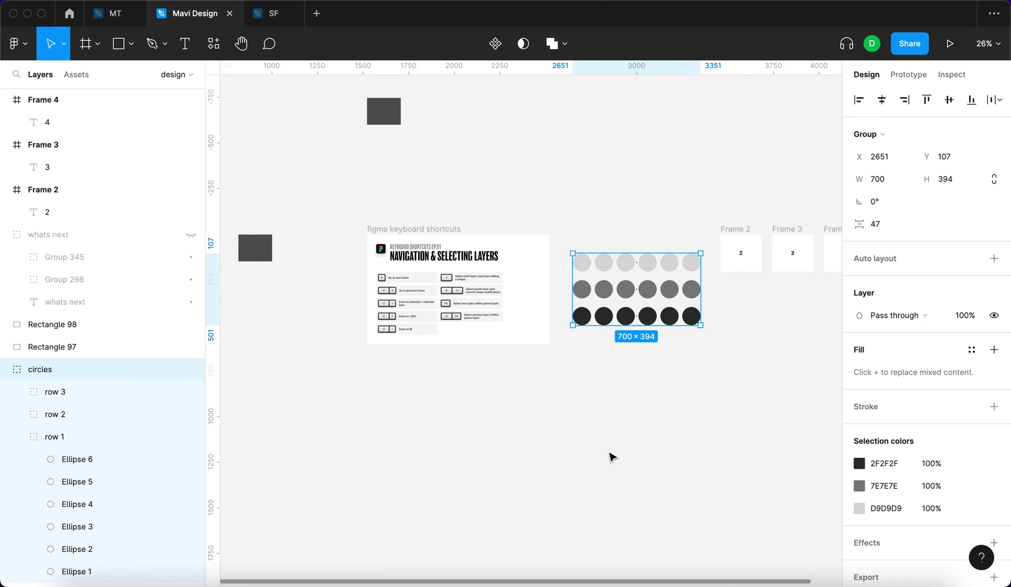
key(Tab)
key(Return)
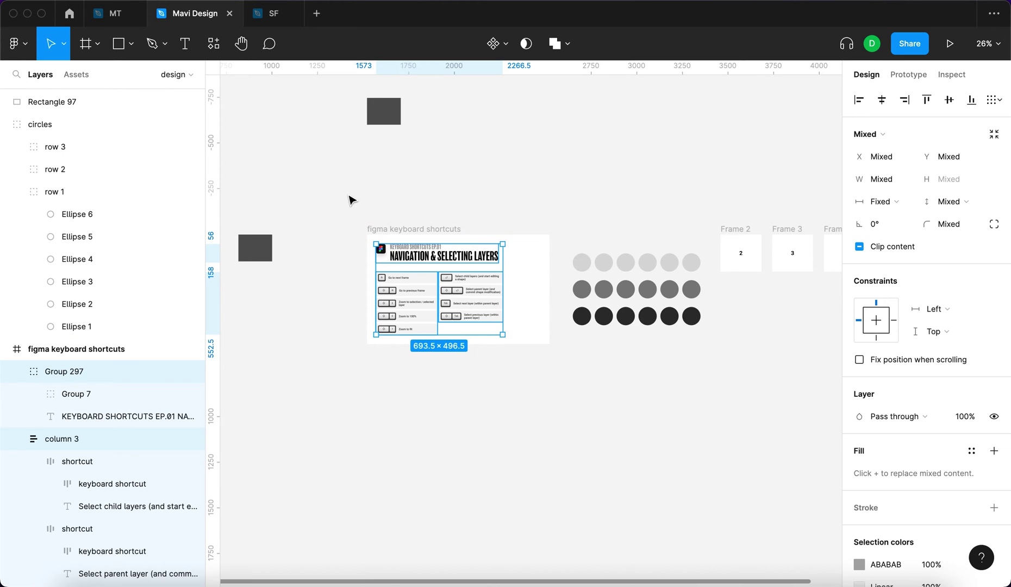
key(shift+2)
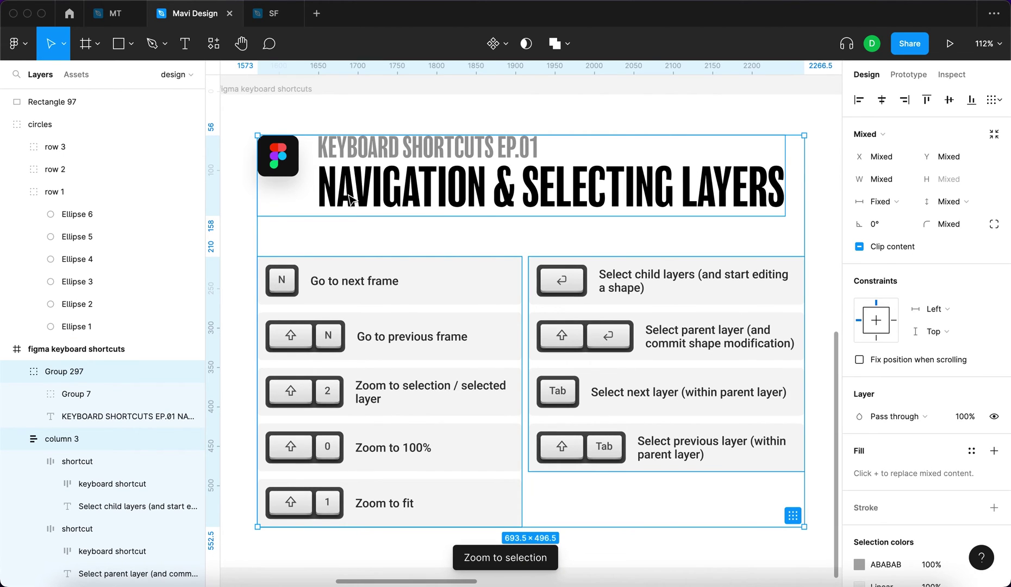
click(350, 200)
key(Tab)
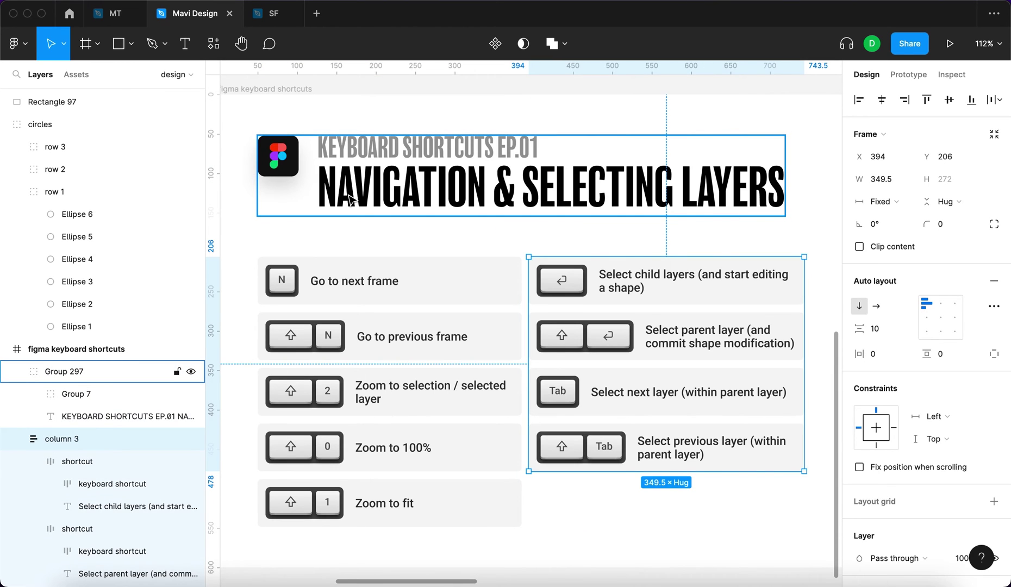
key(Tab)
key(Tab)
key(Tab)
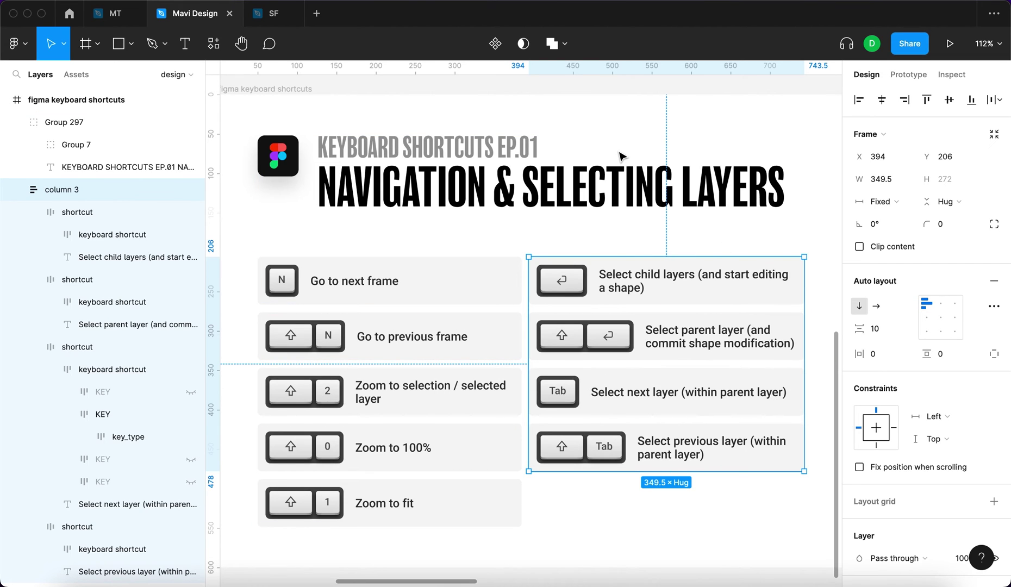
- Drill into the 'Select next layer' row's Tab key KEY layer and zoom close on it
key(Return)
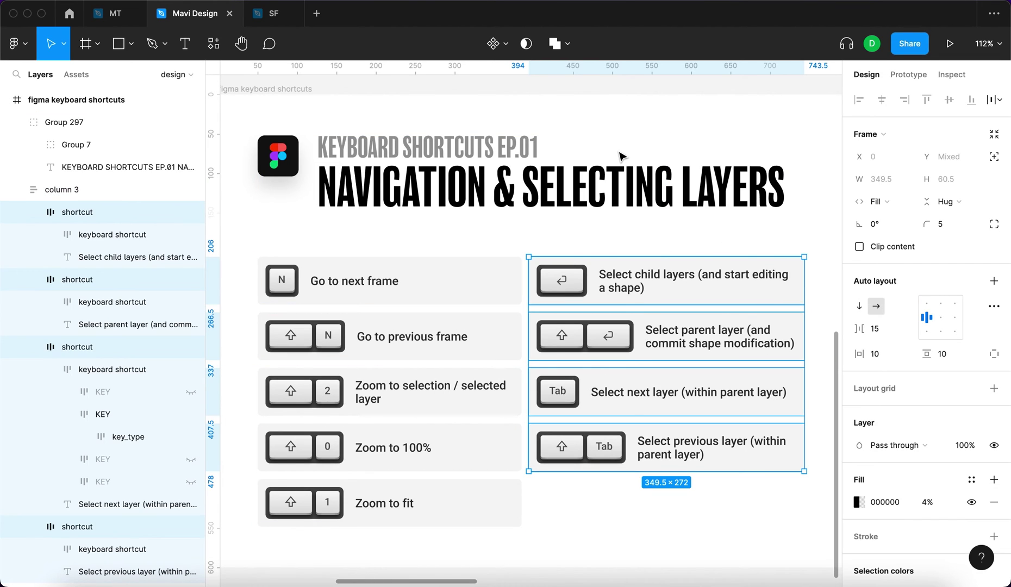
key(Tab)
key(Tab)
key(Tab)
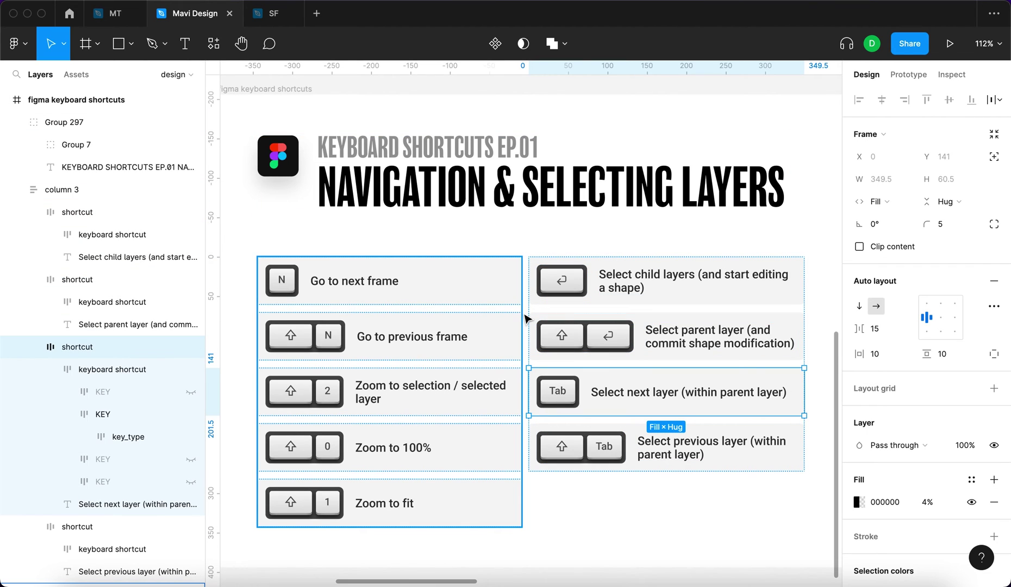
key(Return)
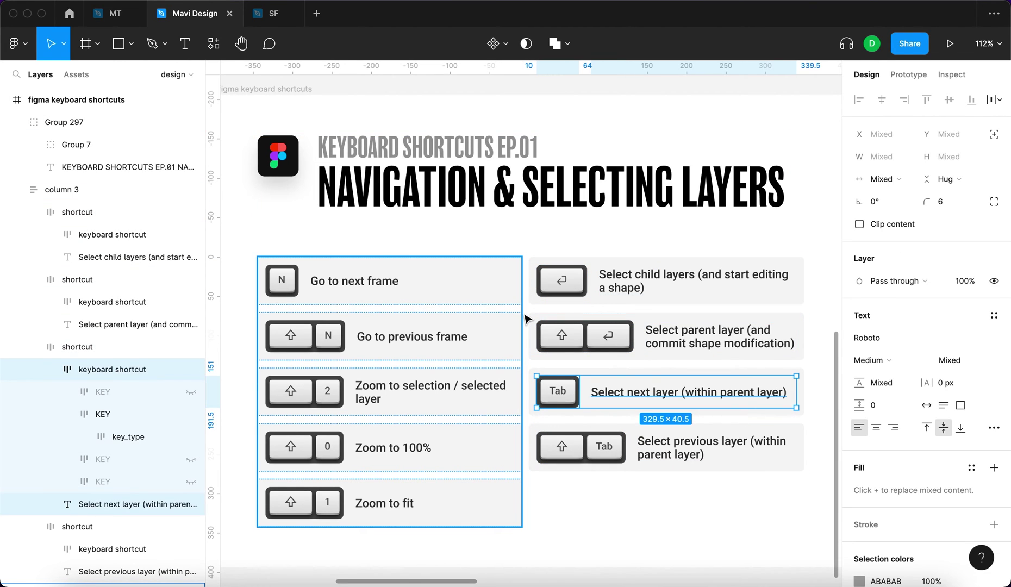
key(Tab)
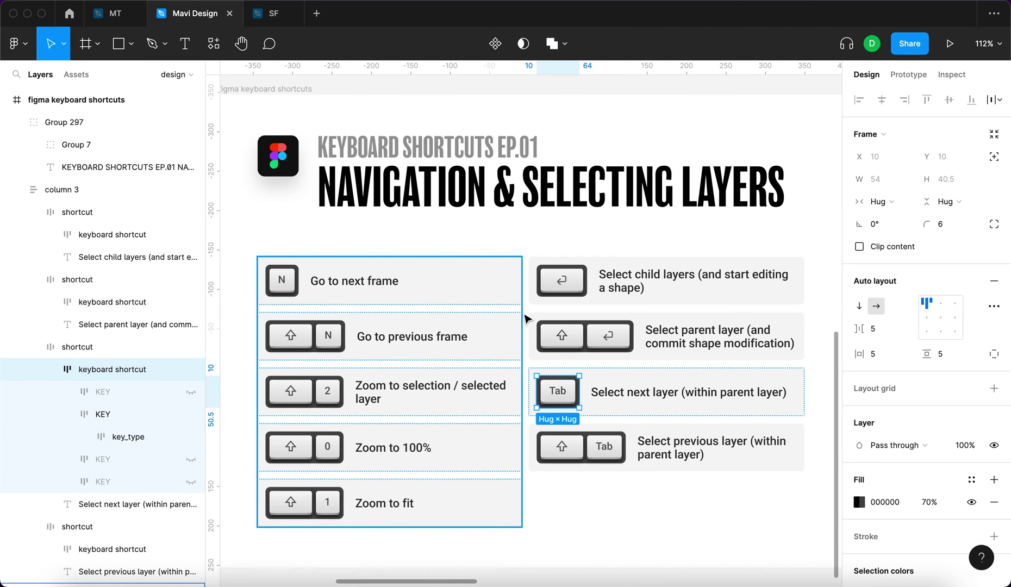
key(Return)
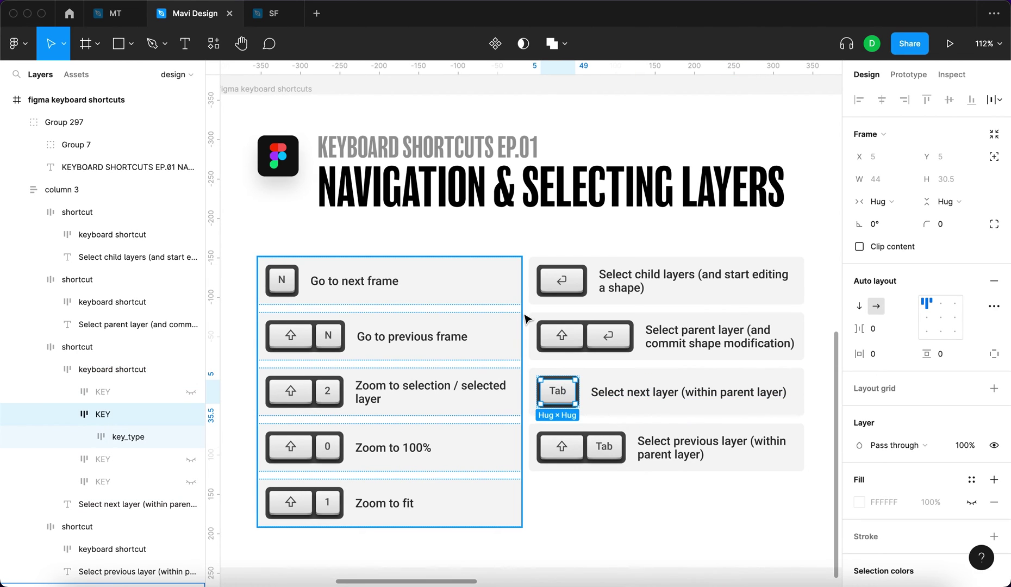
key(shift+2)
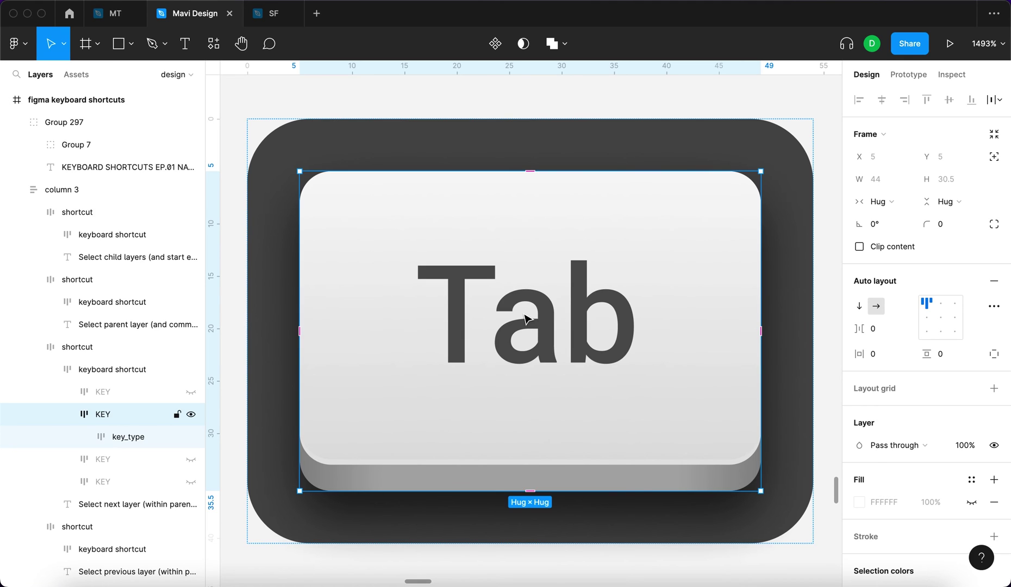
- Climb back to the shortcuts frame, then drill into the circles group to row 2's Ellipse 3
key(shift+Return)
key(shift+Return)
key(shift+Return)
key(shift+2)
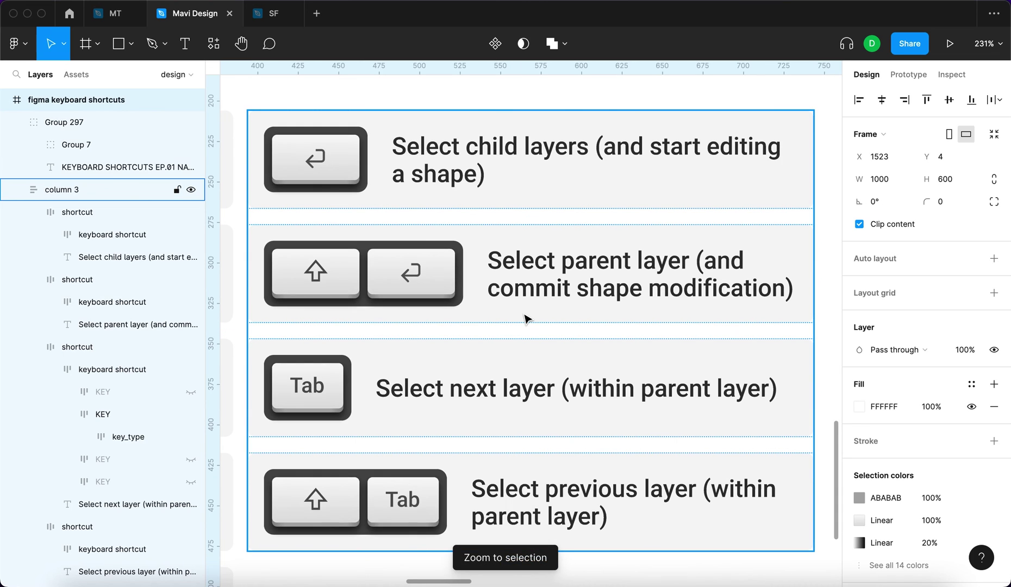
key(shift+2)
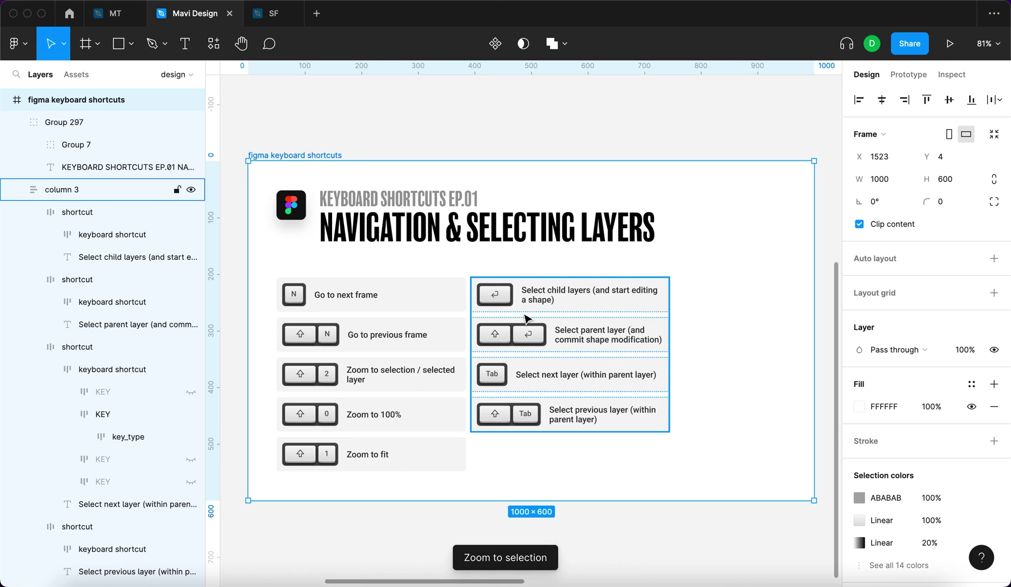
key(shift+Tab)
key(shift+1)
key(Return)
key(Tab)
key(Tab)
key(Return)
key(Tab)
key(Tab)
key(Tab)
key(Tab)
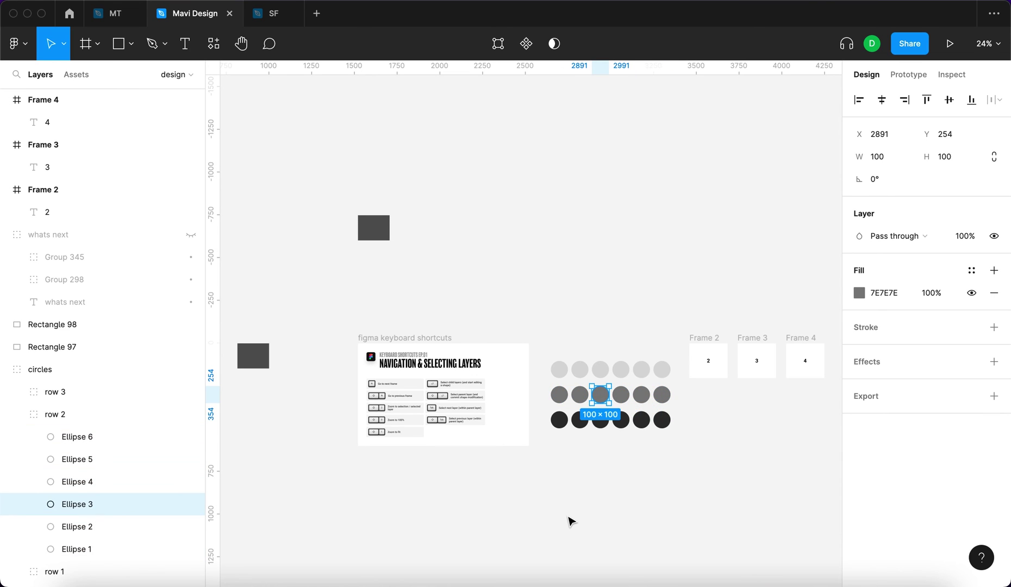
key(shift+2)
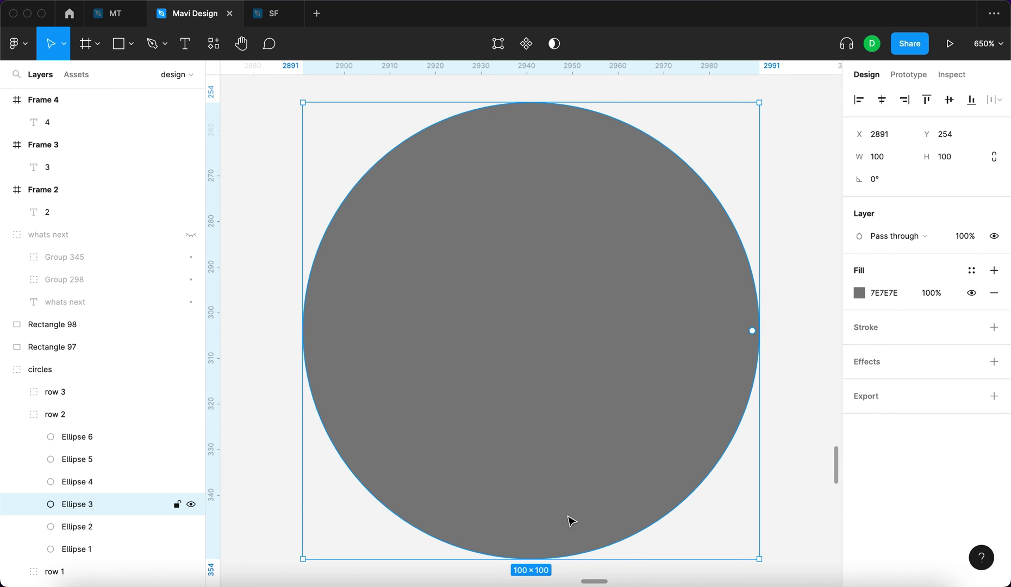
- Edit Ellipse 3's vectors: drag the top point, add a pen point, and pull it into a dip
key(Return)
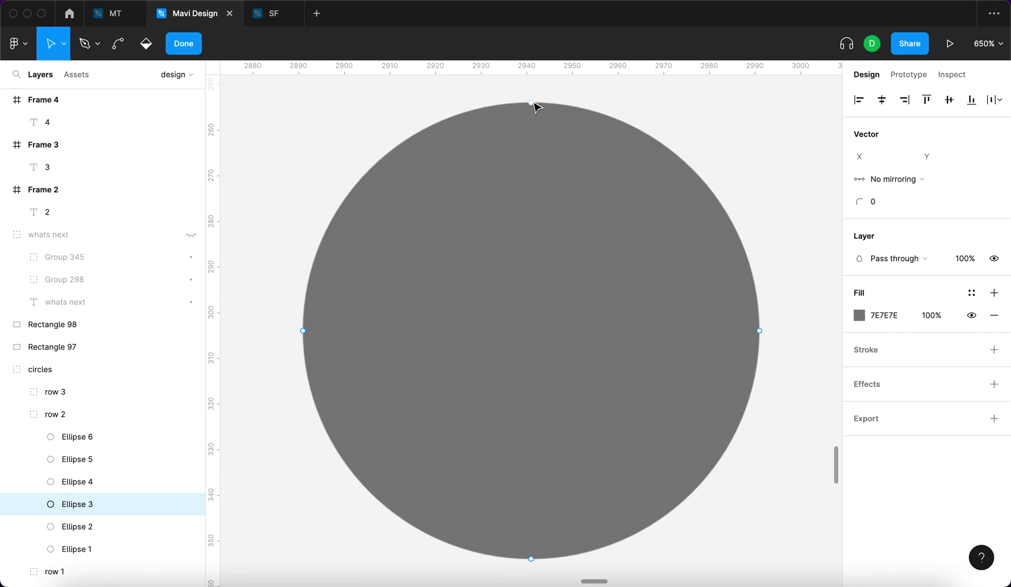
drag(533, 103, 625, 171)
key(Escape)
key(p)
click(446, 194)
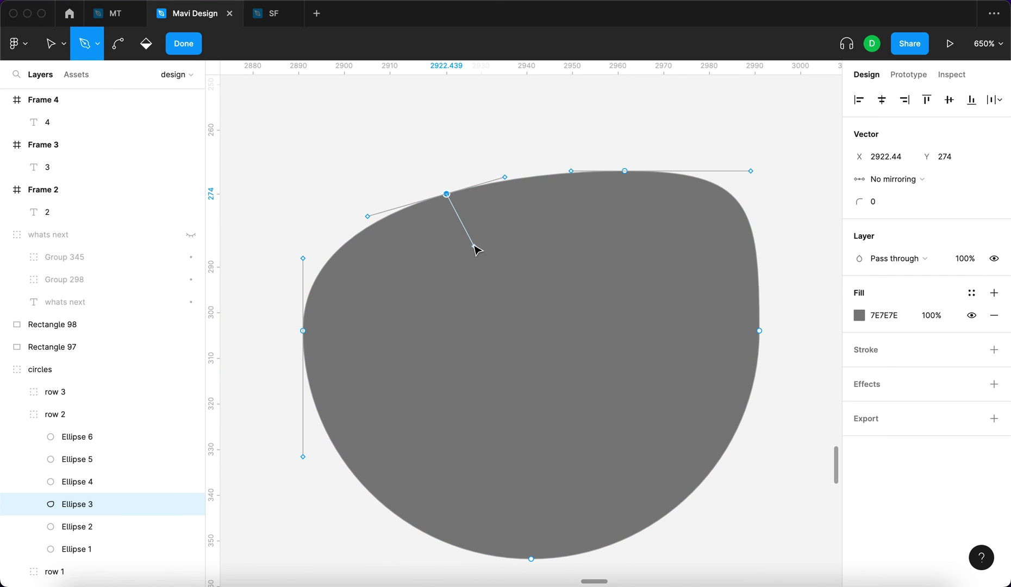
key(Escape)
double_click(455, 212)
drag(451, 201, 449, 235)
key(Escape)
key(Escape)
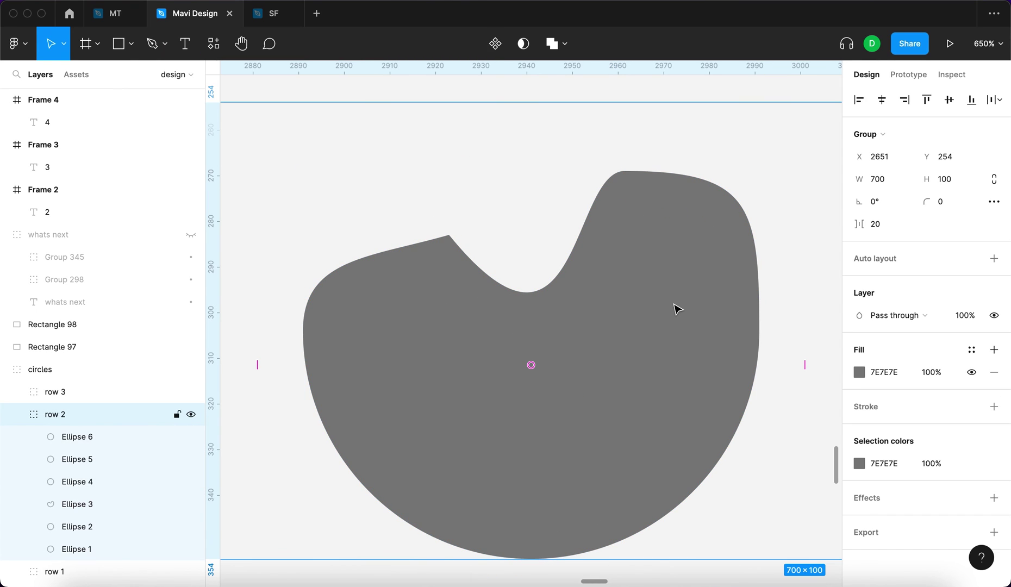
key(shift+2)
key(Escape)
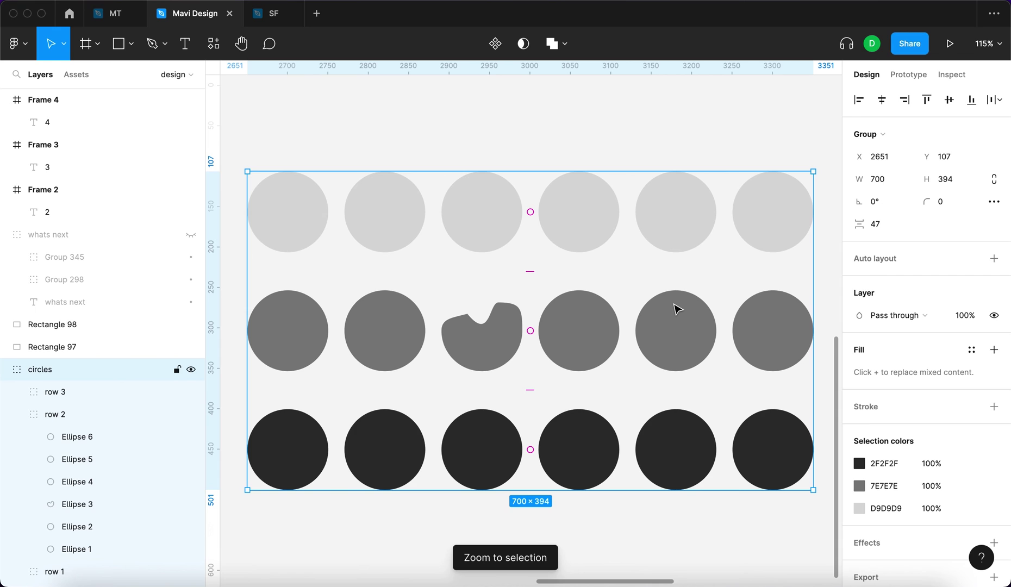
key(shift+1)
- Select all and Tab through the top-level layers to the shortcuts frame, zooming to it
click(677, 309)
key(ctrl+a)
key(n)
key(Tab)
key(Tab)
key(Tab)
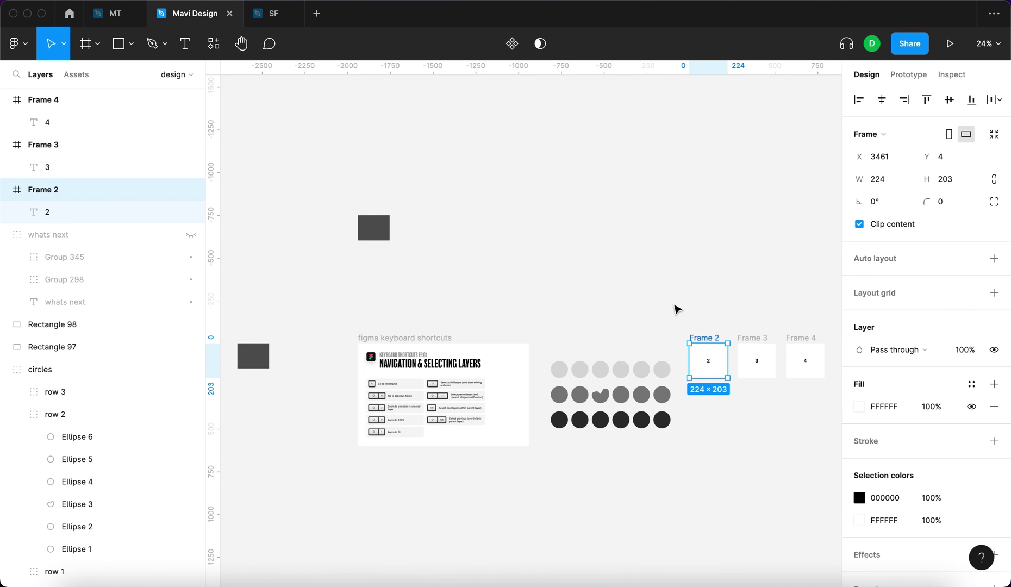
key(Tab)
key(Tab)
key(Tab)
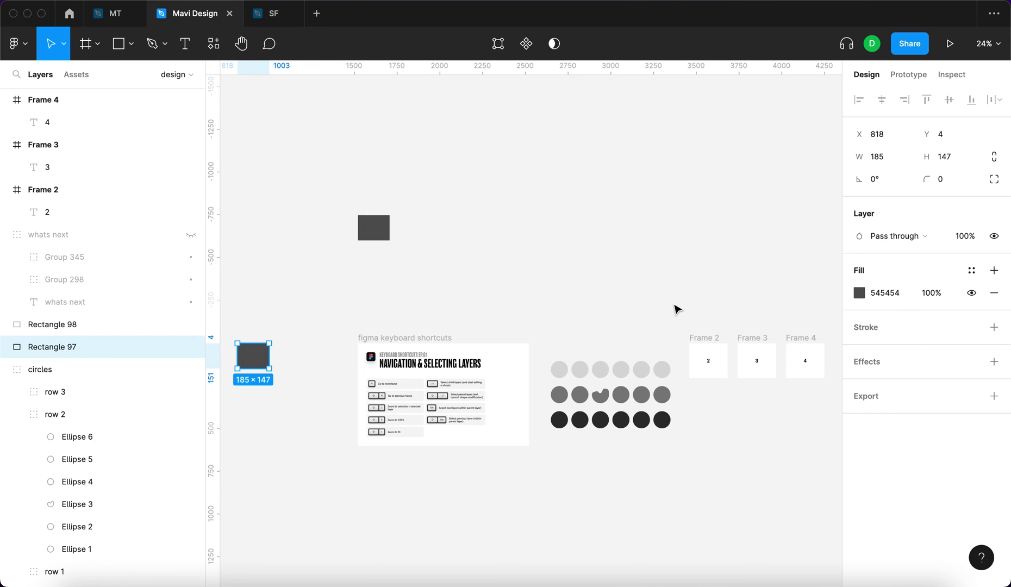
key(Tab)
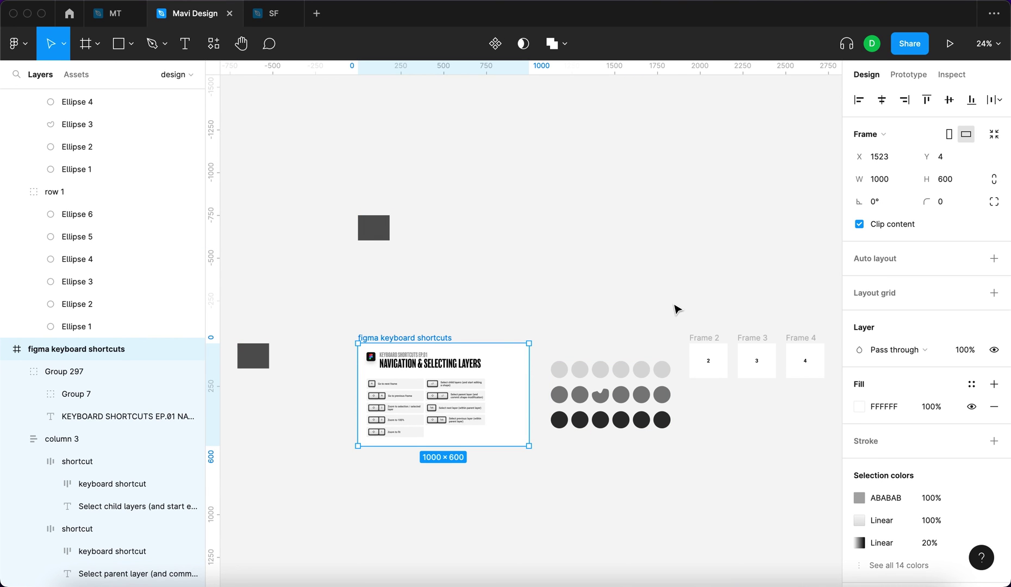
key(shift+2)
- Cycle the shortcuts frame's children, then bring up the 'Next episode: Arranging Objects' outro group
key(Return)
key(Tab)
key(Tab)
key(Tab)
key(shift+Return)
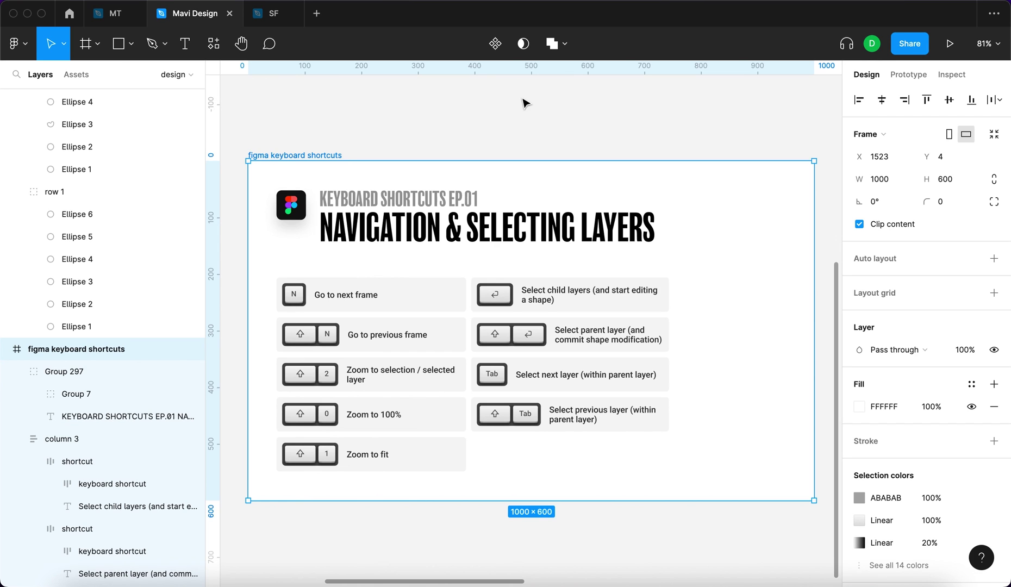
key(shift+0)
key(Tab)
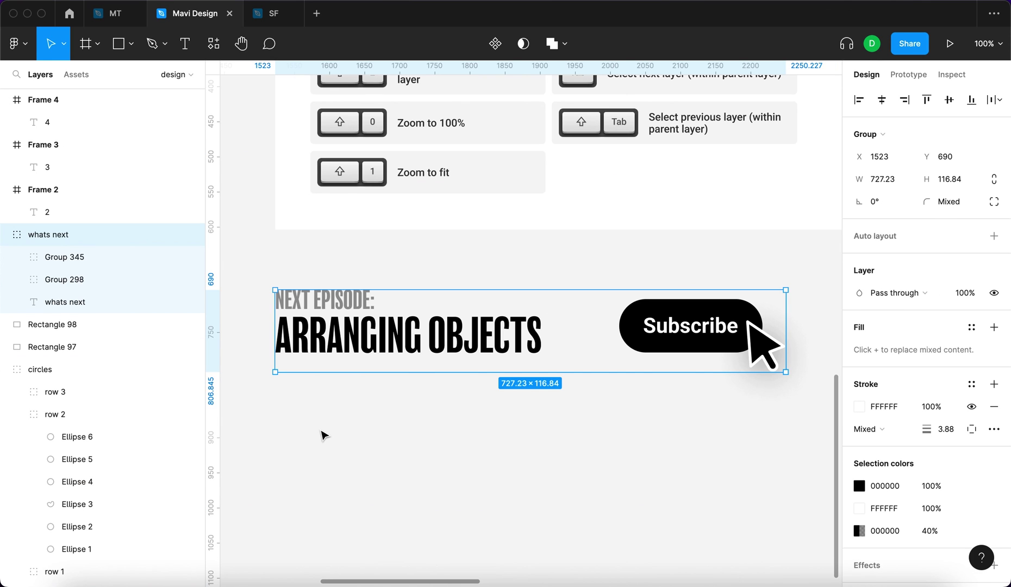
- Clear the selection, leaving the 'Next episode: Arranging Objects' outro and Subscribe badge in view
click(442, 424)
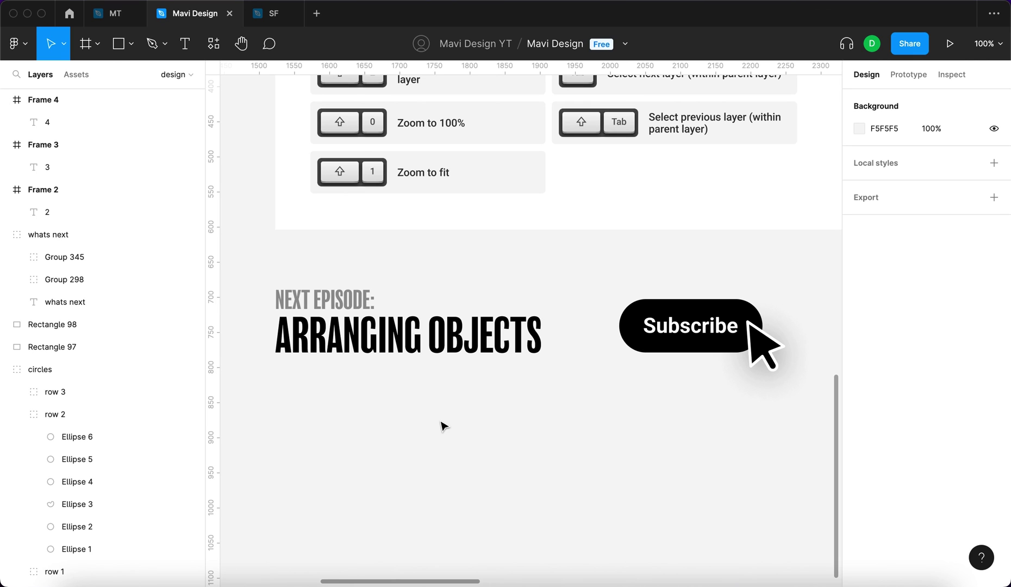